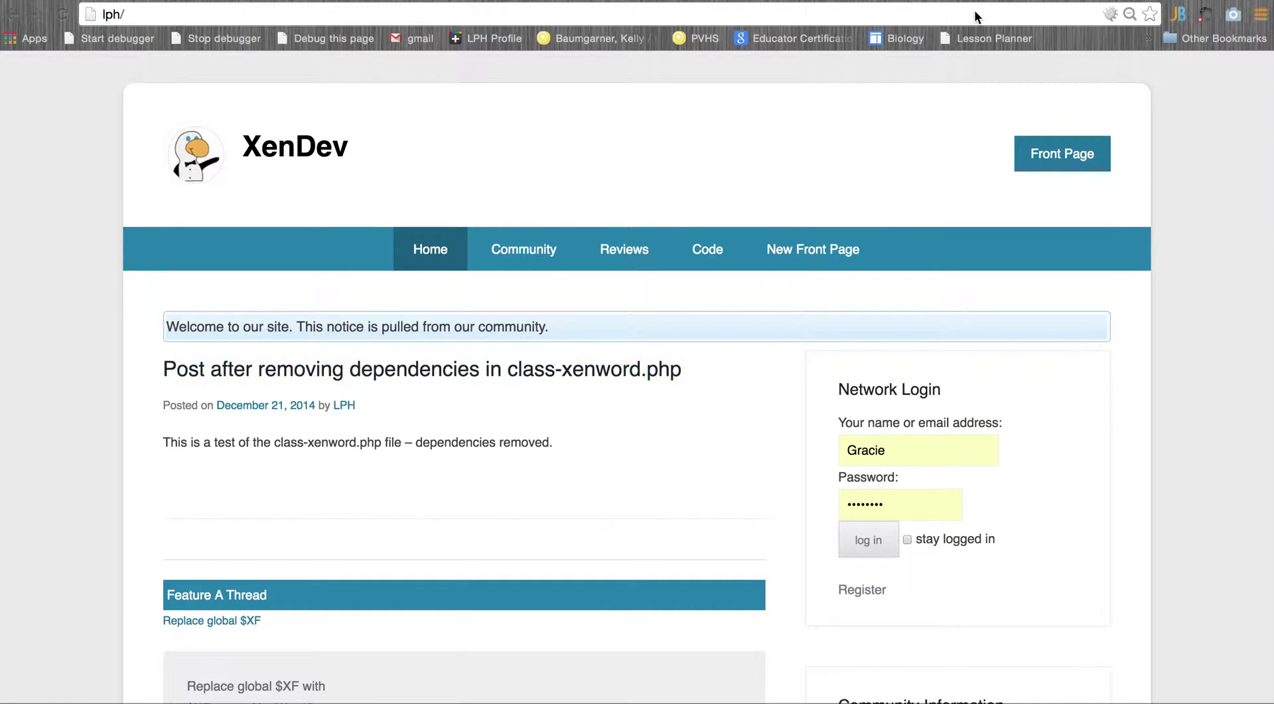
Step: Switch to phpMyAdmin and browse the rows of the wp_users table in the wordpress database
{"action": "left_click", "coordinate": [876, 0]}
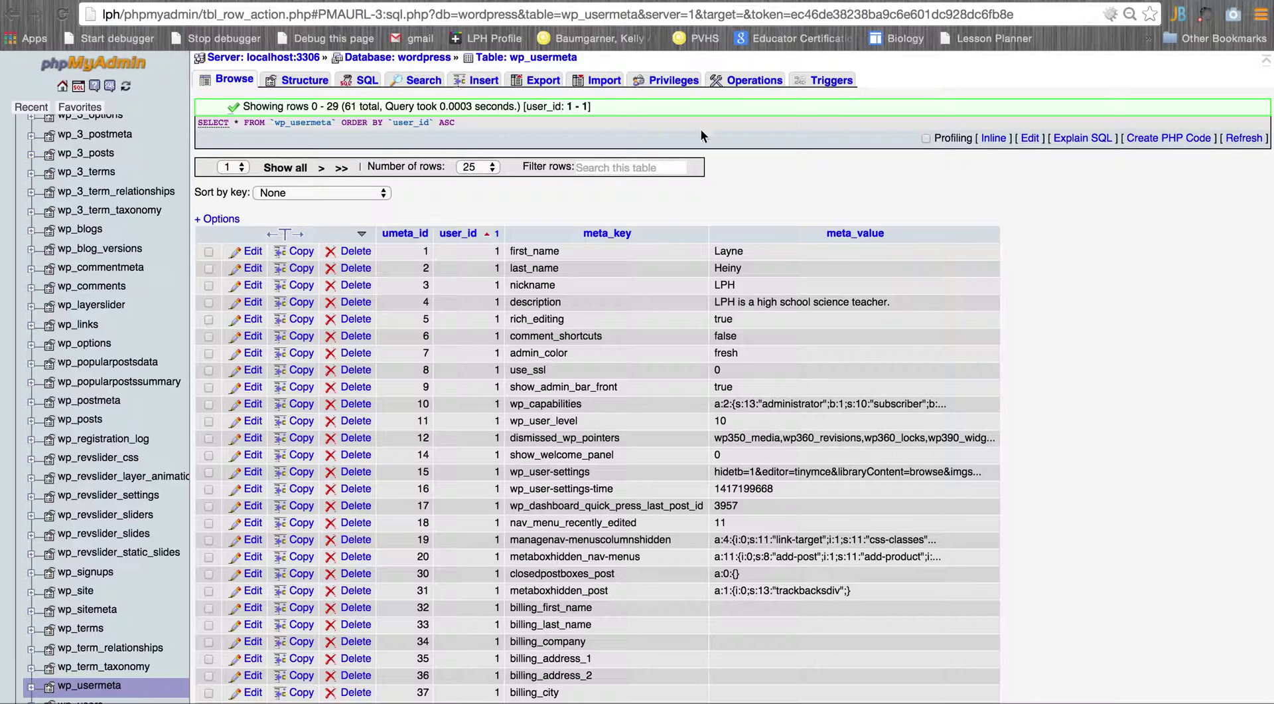
{"action": "scroll", "coordinate": [153, 465], "scroll_direction": "down", "scroll_amount": 3}
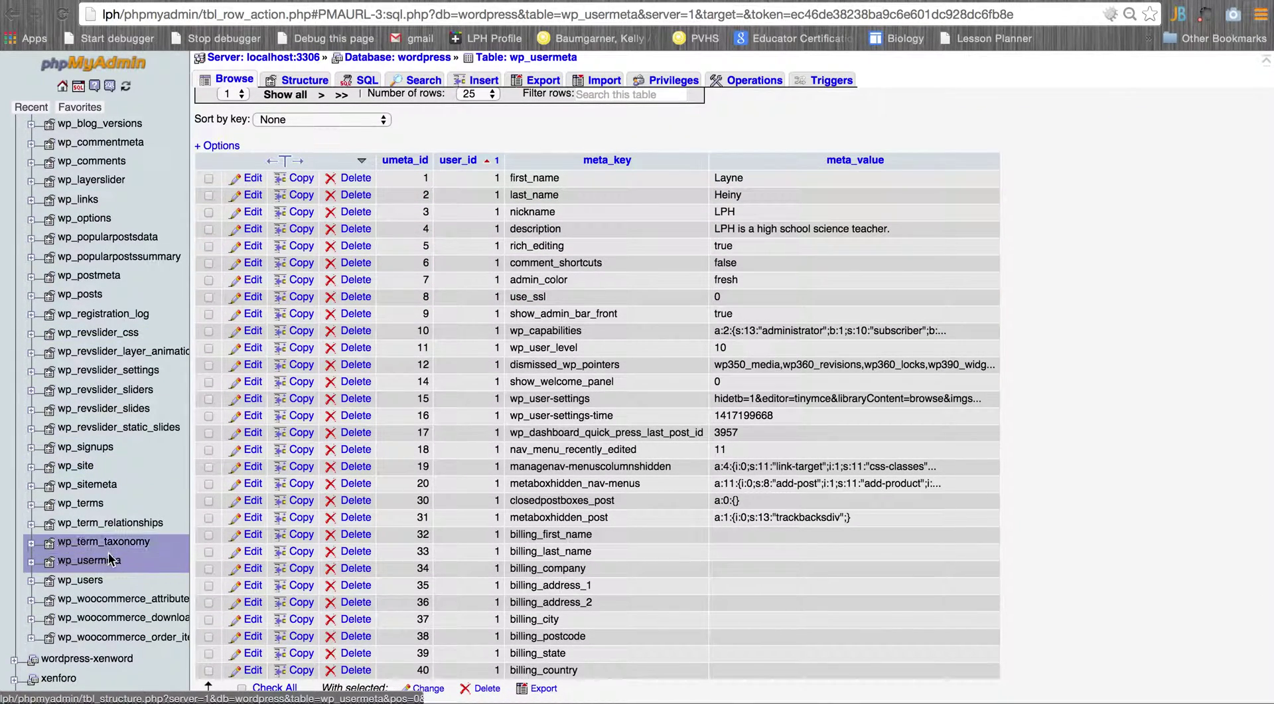
{"action": "left_click", "coordinate": [81, 579]}
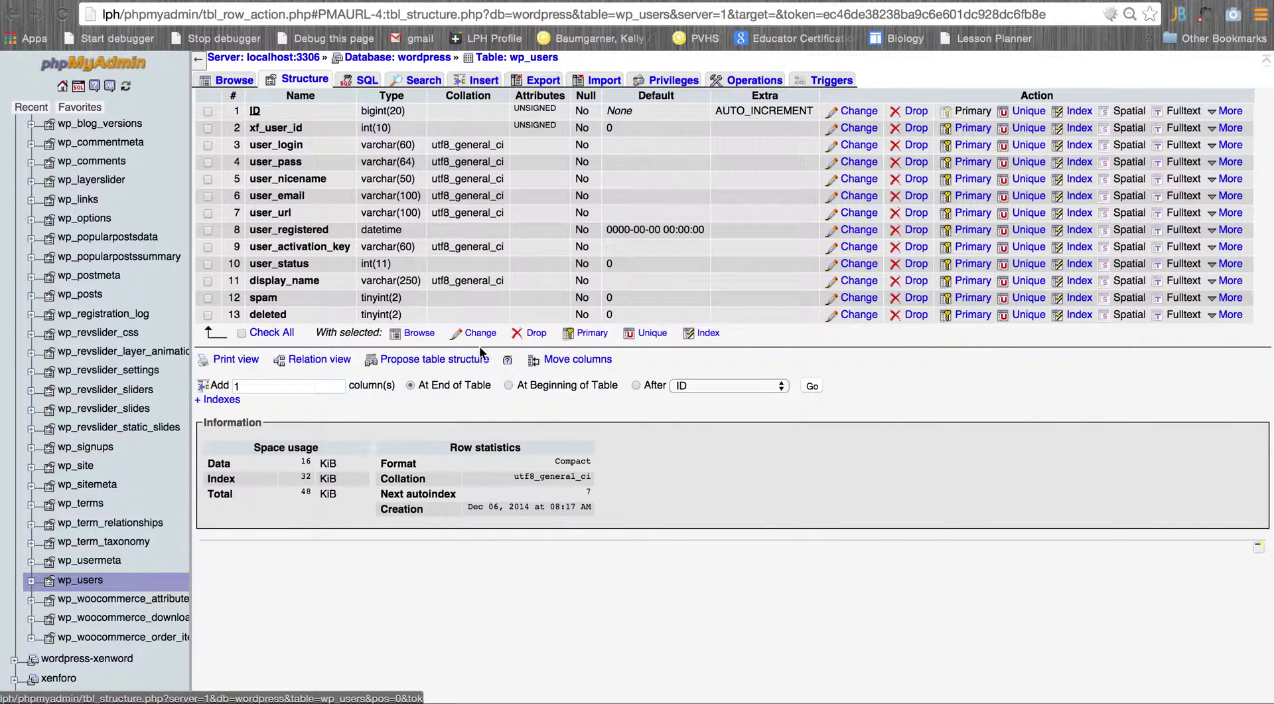
{"action": "left_click", "coordinate": [232, 80]}
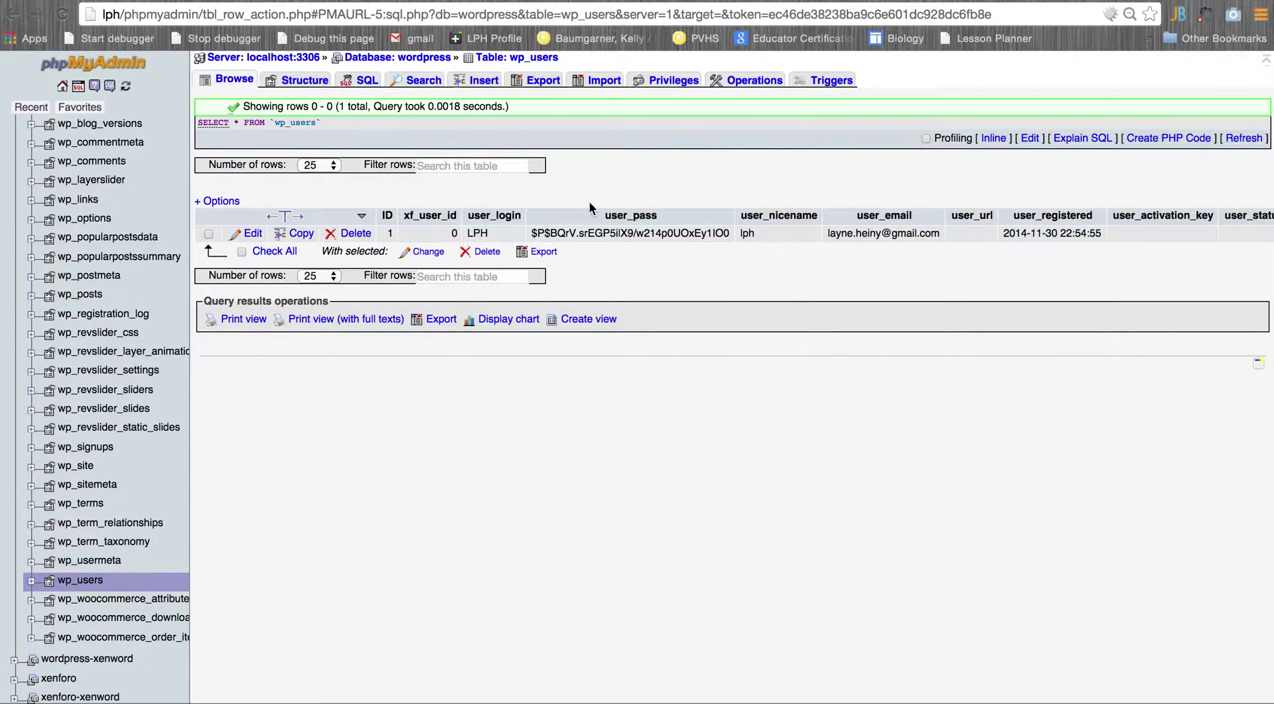
Step: Browse the rows of the wp_usermeta table from the first page through the third
{"action": "left_click", "coordinate": [99, 561]}
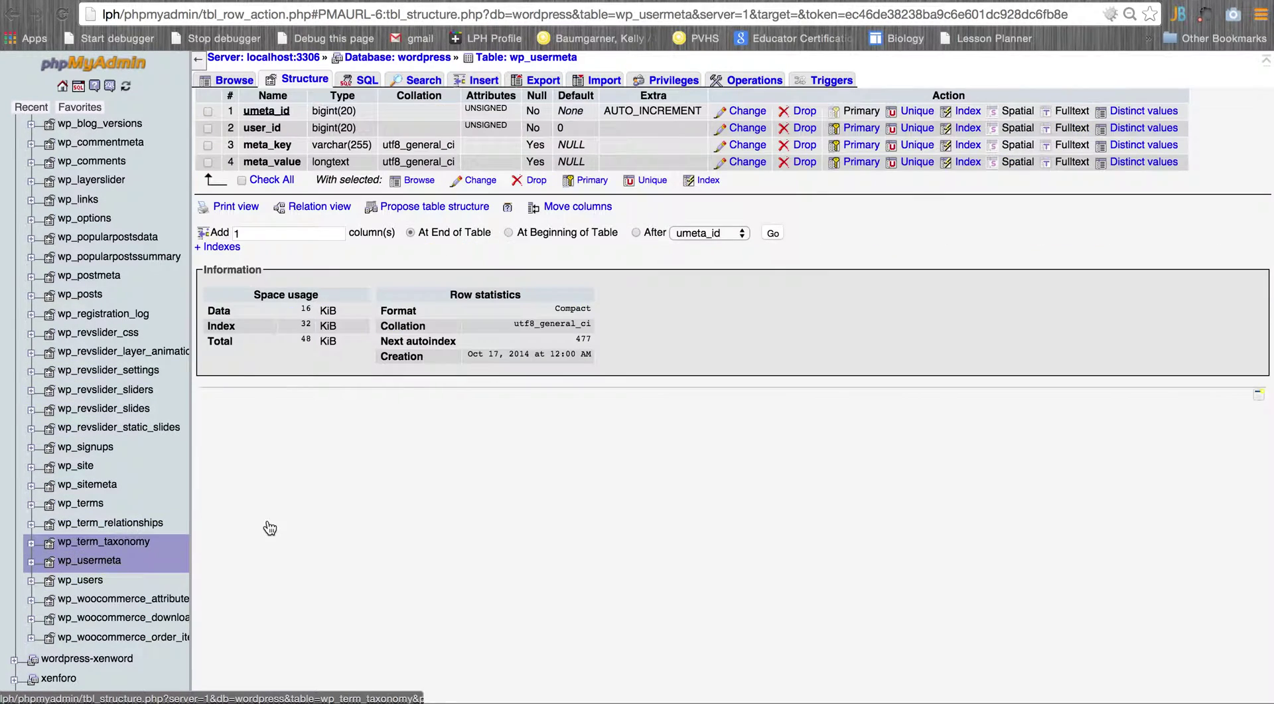
{"action": "left_click", "coordinate": [229, 80]}
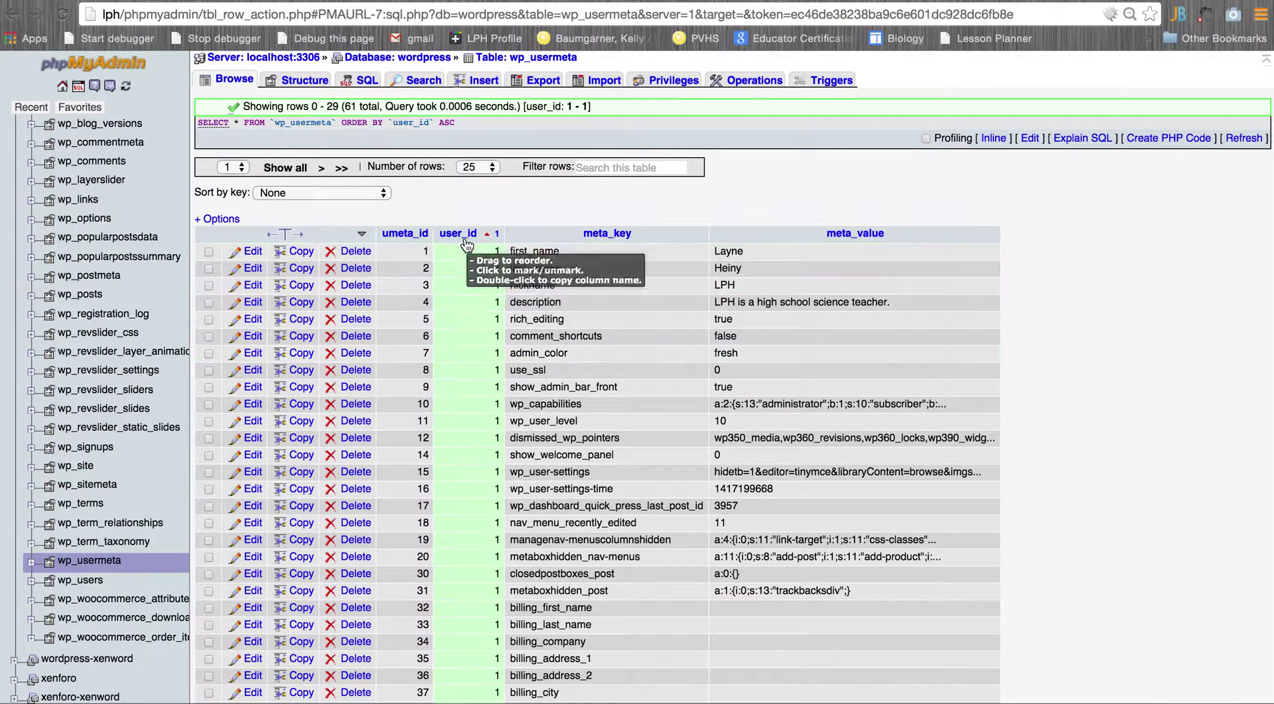
{"action": "left_click", "coordinate": [321, 168]}
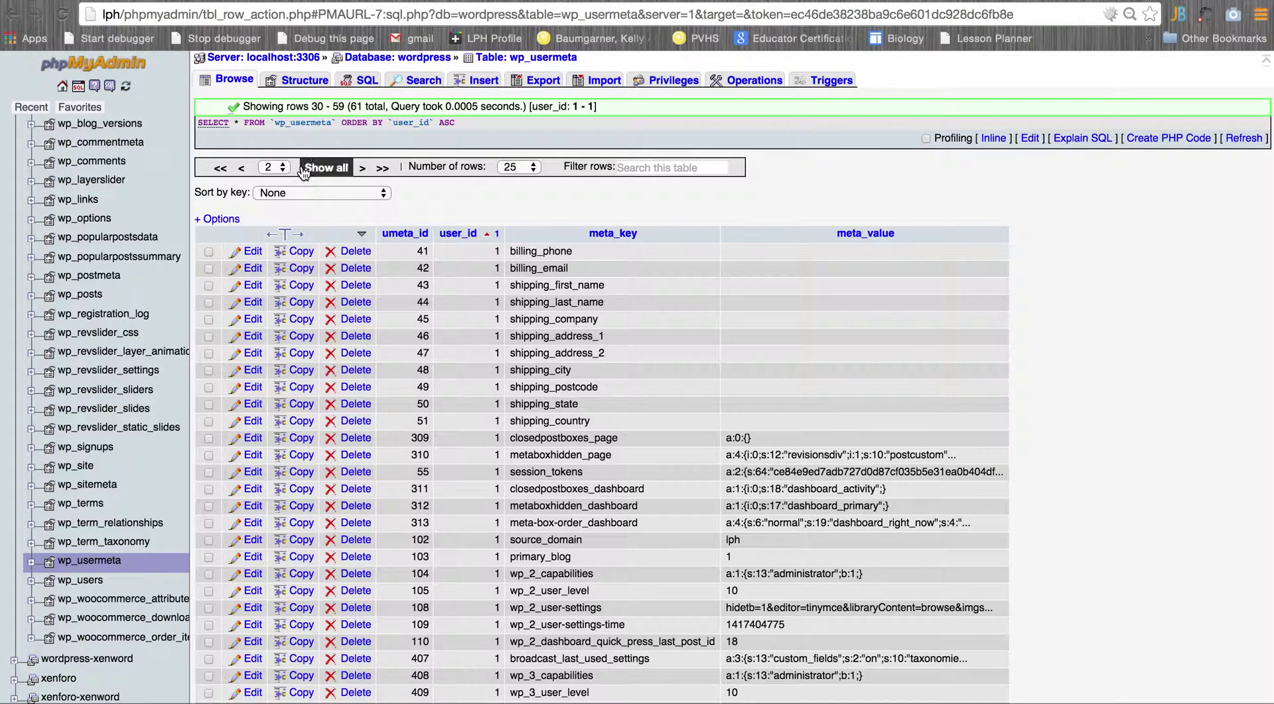
{"action": "left_click", "coordinate": [363, 170]}
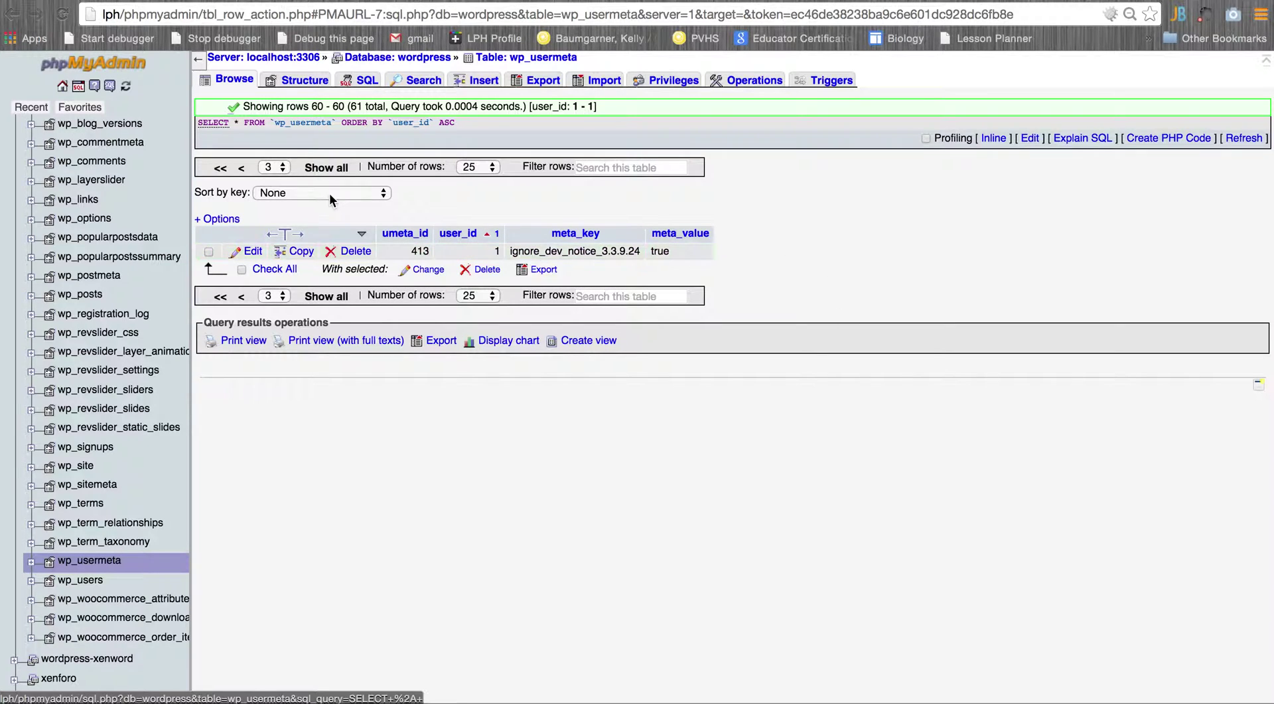
Step: Return to the XenDev site, log in with the saved LPH account and look over the front page
{"action": "left_click", "coordinate": [722, 1]}
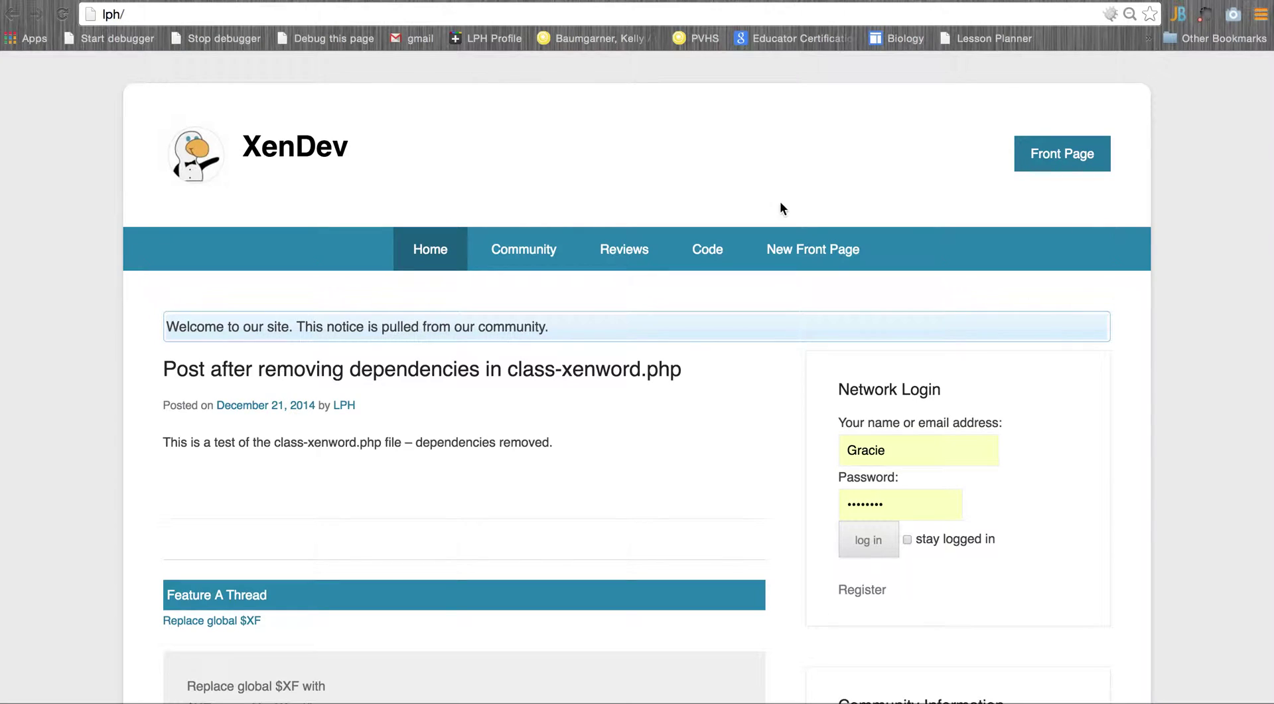
{"action": "left_click", "coordinate": [937, 447]}
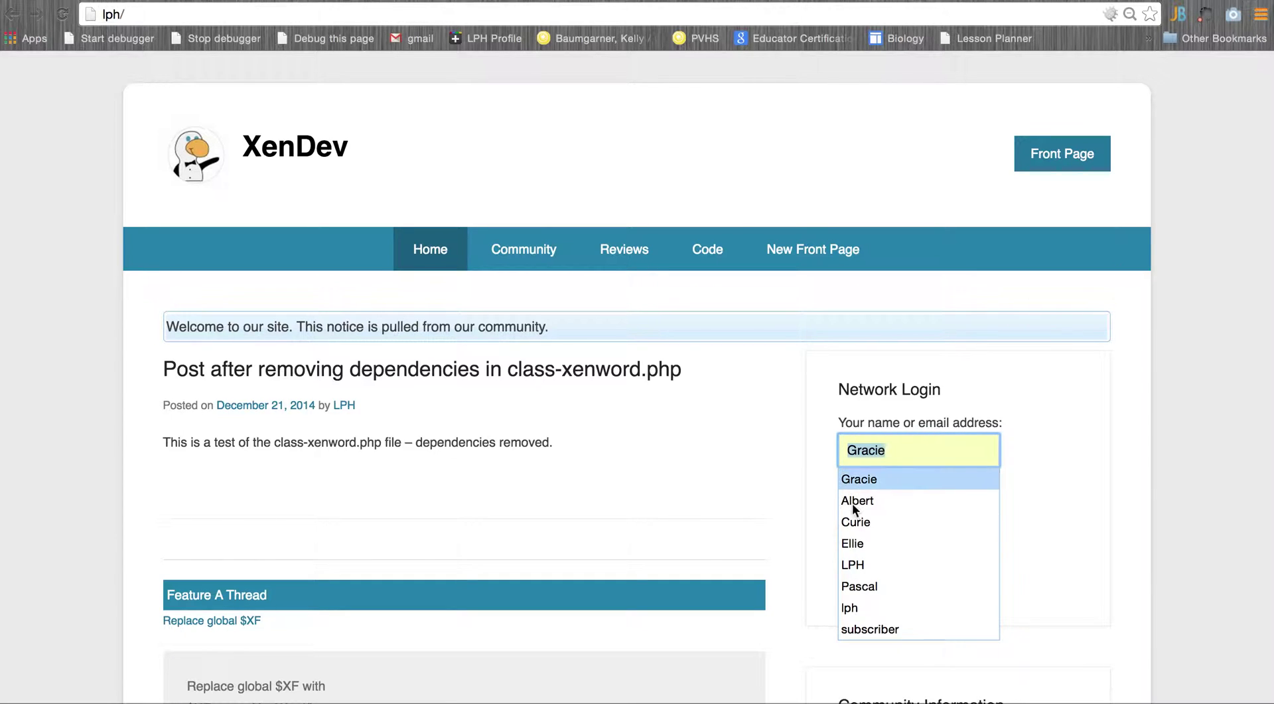
{"action": "left_click", "coordinate": [868, 560]}
{"action": "left_click", "coordinate": [869, 541]}
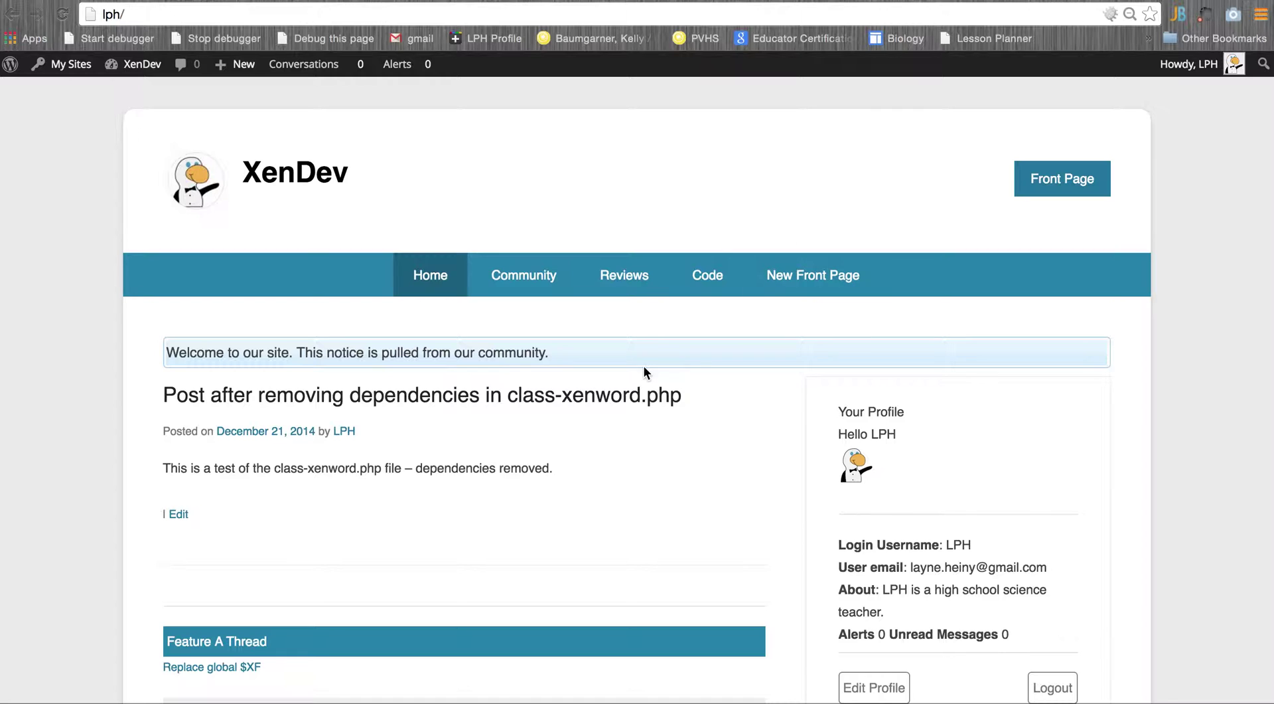
{"action": "scroll", "coordinate": [644, 368], "scroll_direction": "down", "scroll_amount": 15}
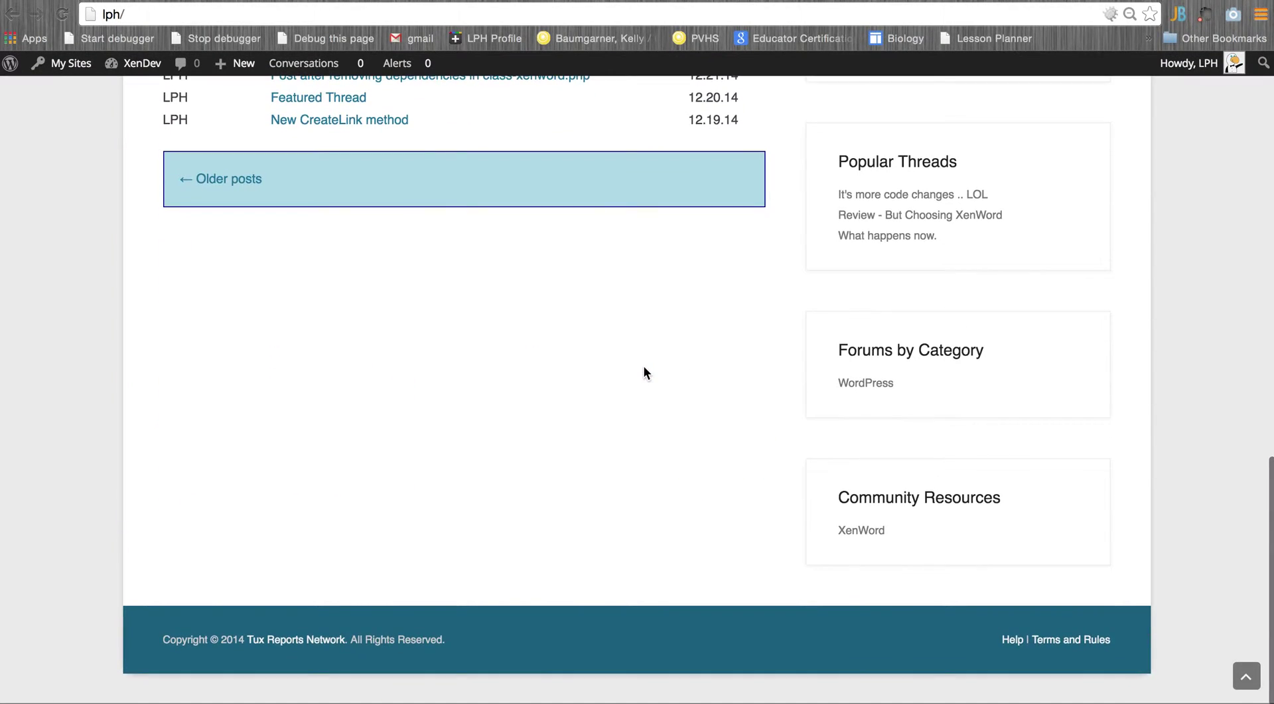
{"action": "scroll", "coordinate": [644, 372], "scroll_direction": "up", "scroll_amount": 15}
Step: Log the LPH account out of the site and confirm the logout
{"action": "mouse_move", "coordinate": [130, 64]}
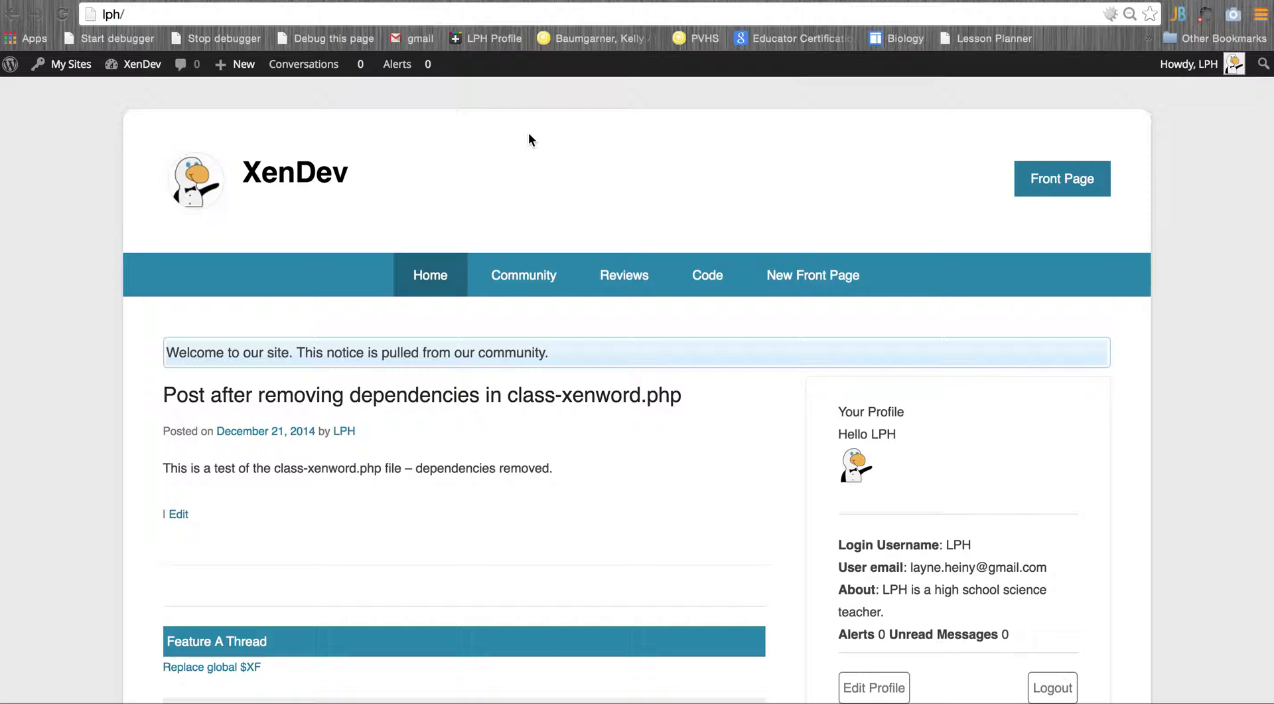
{"action": "mouse_move", "coordinate": [1195, 66]}
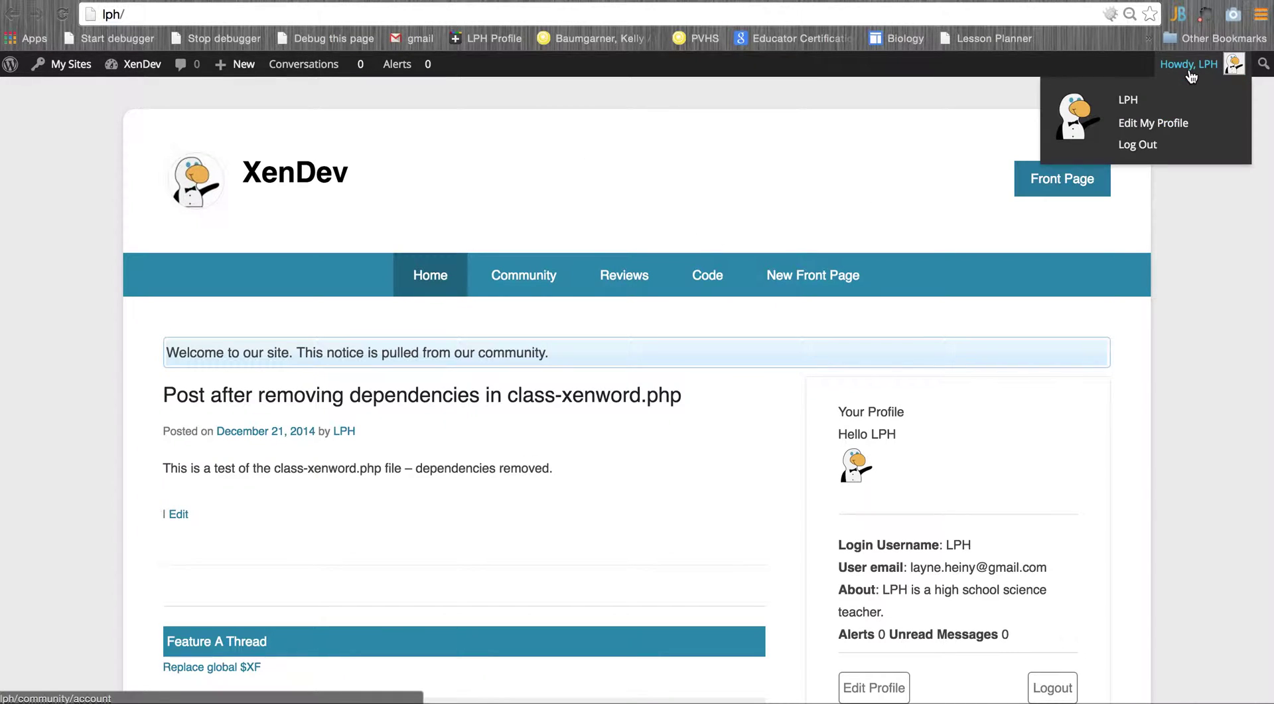
{"action": "left_click", "coordinate": [1143, 140]}
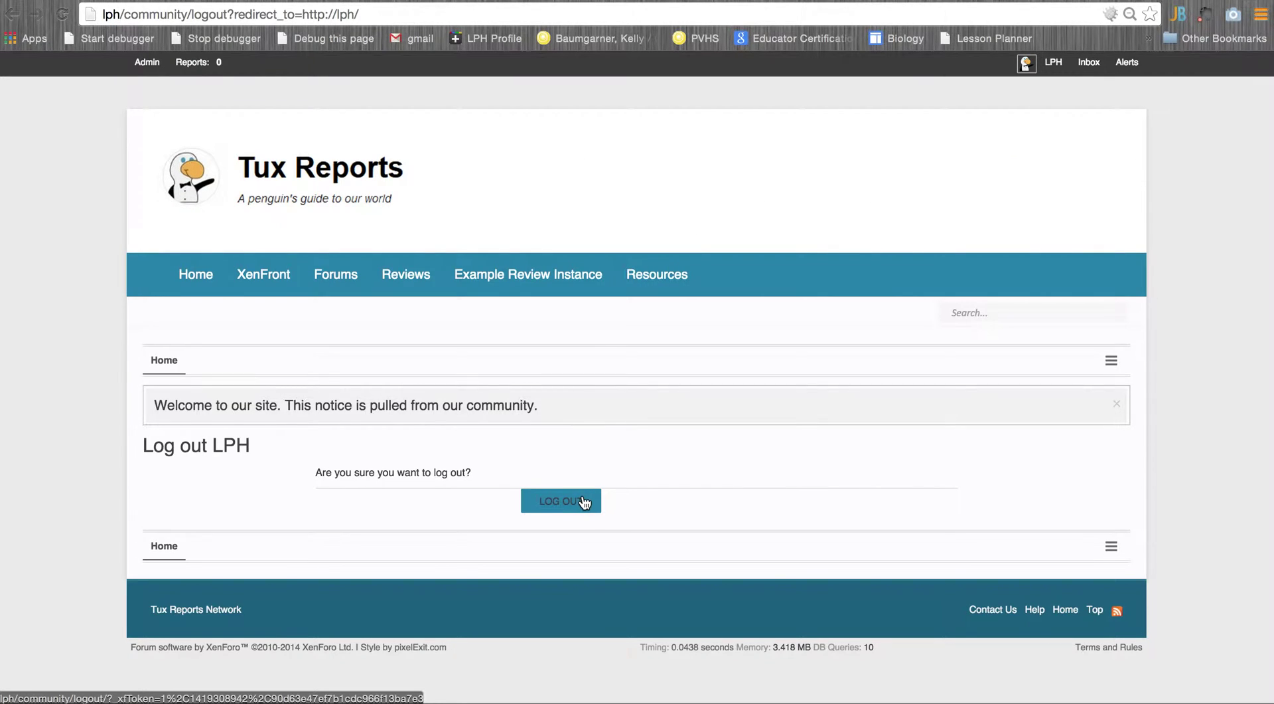
{"action": "left_click", "coordinate": [561, 500]}
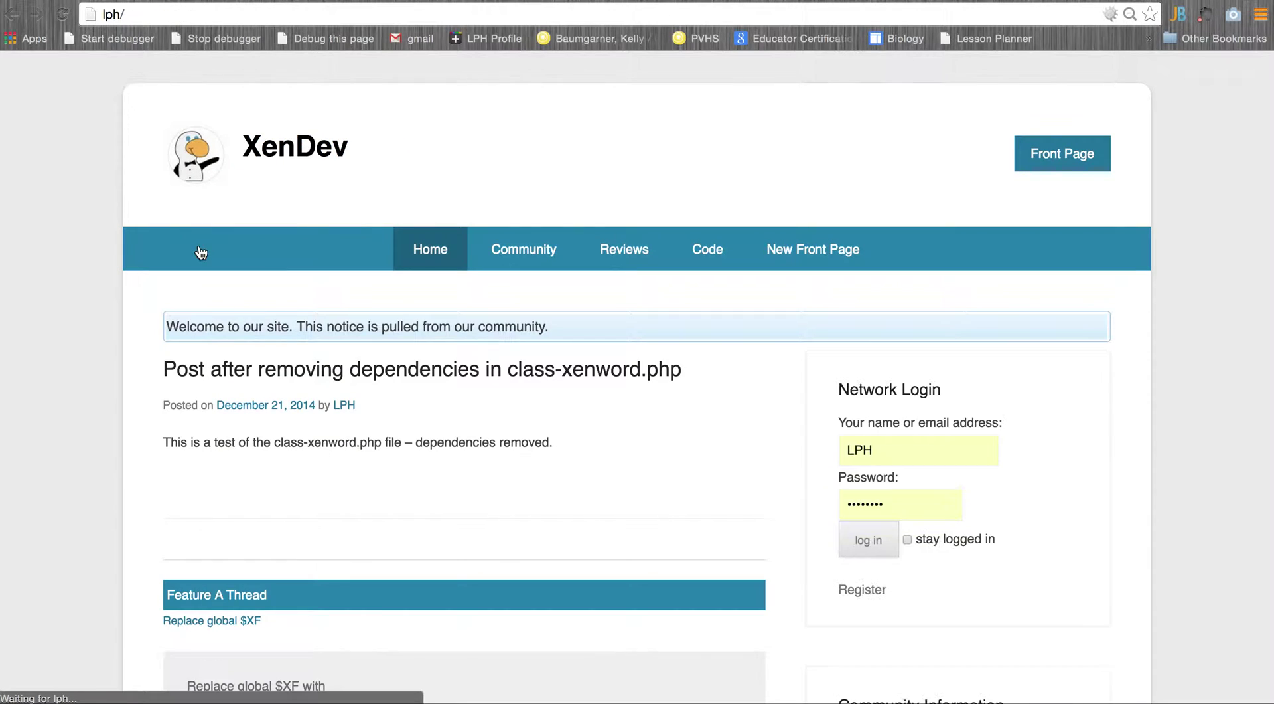
Step: Log in with the saved member account that was originally prefilled in Network Login and look over the front page
{"action": "left_click", "coordinate": [880, 445]}
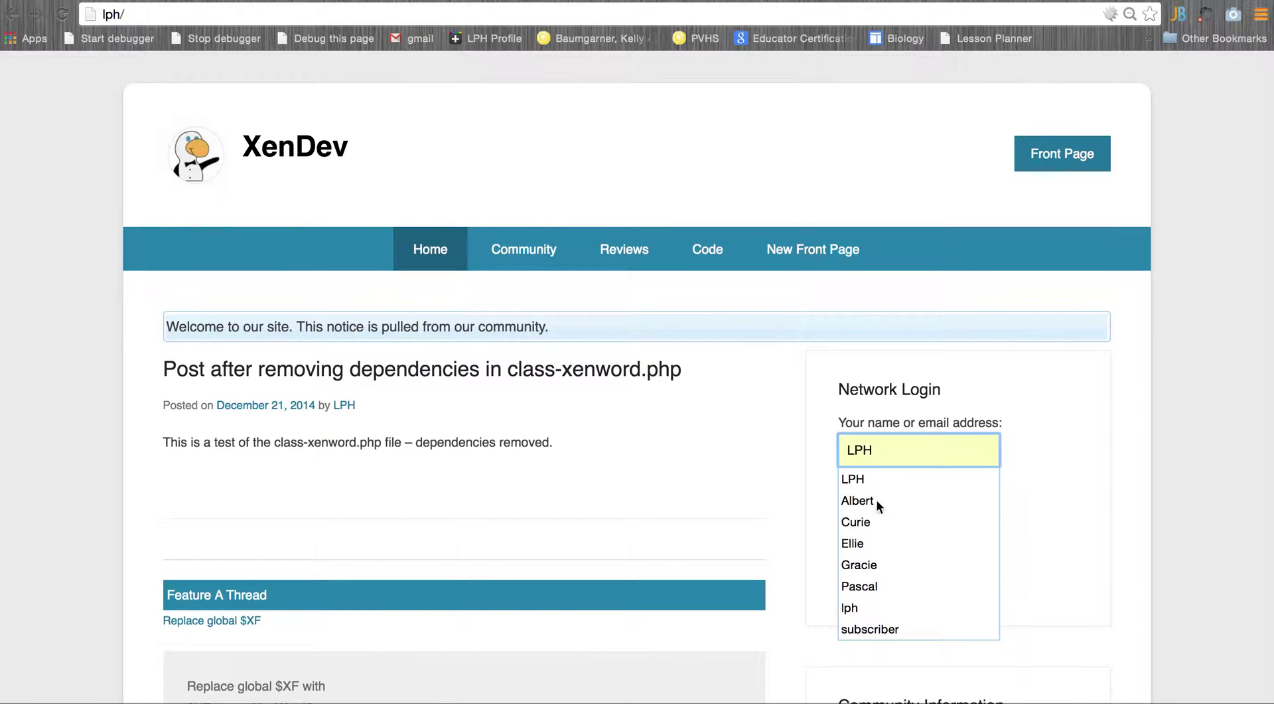
{"action": "left_click", "coordinate": [871, 561]}
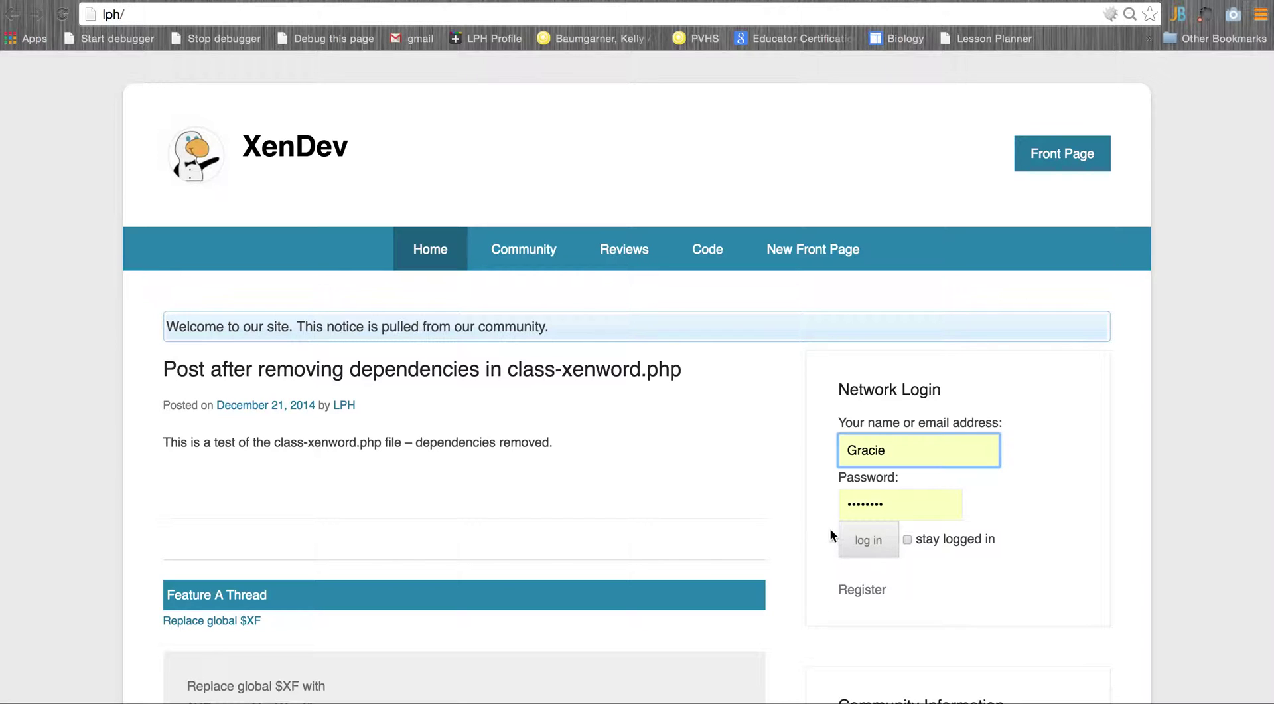
{"action": "left_click", "coordinate": [869, 541]}
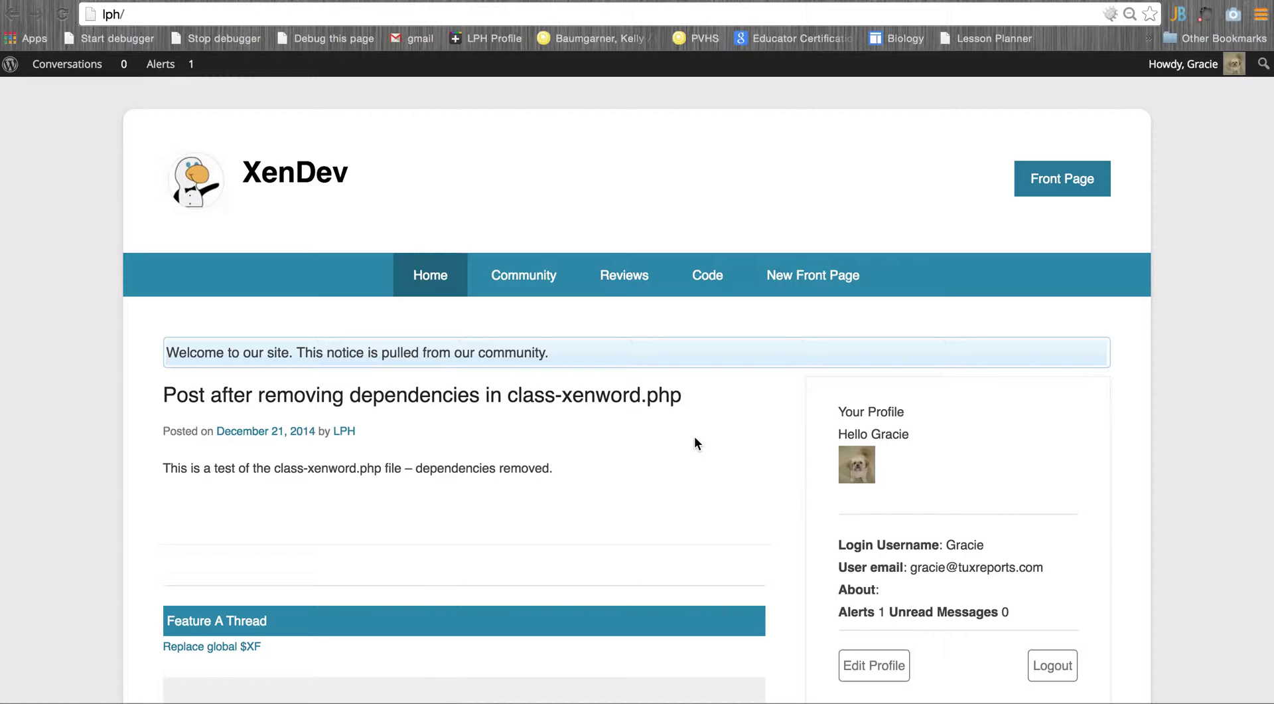
{"action": "scroll", "coordinate": [746, 475], "scroll_direction": "down", "scroll_amount": 8}
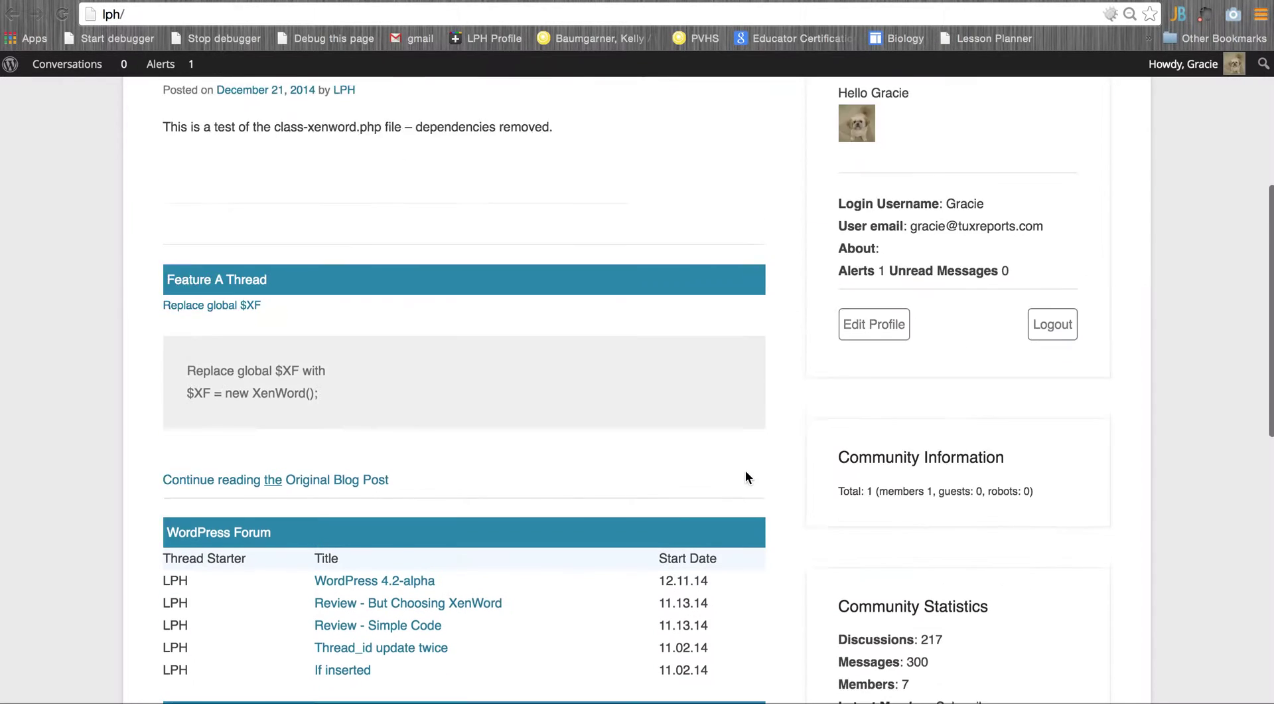
{"action": "scroll", "coordinate": [746, 476], "scroll_direction": "up", "scroll_amount": 5}
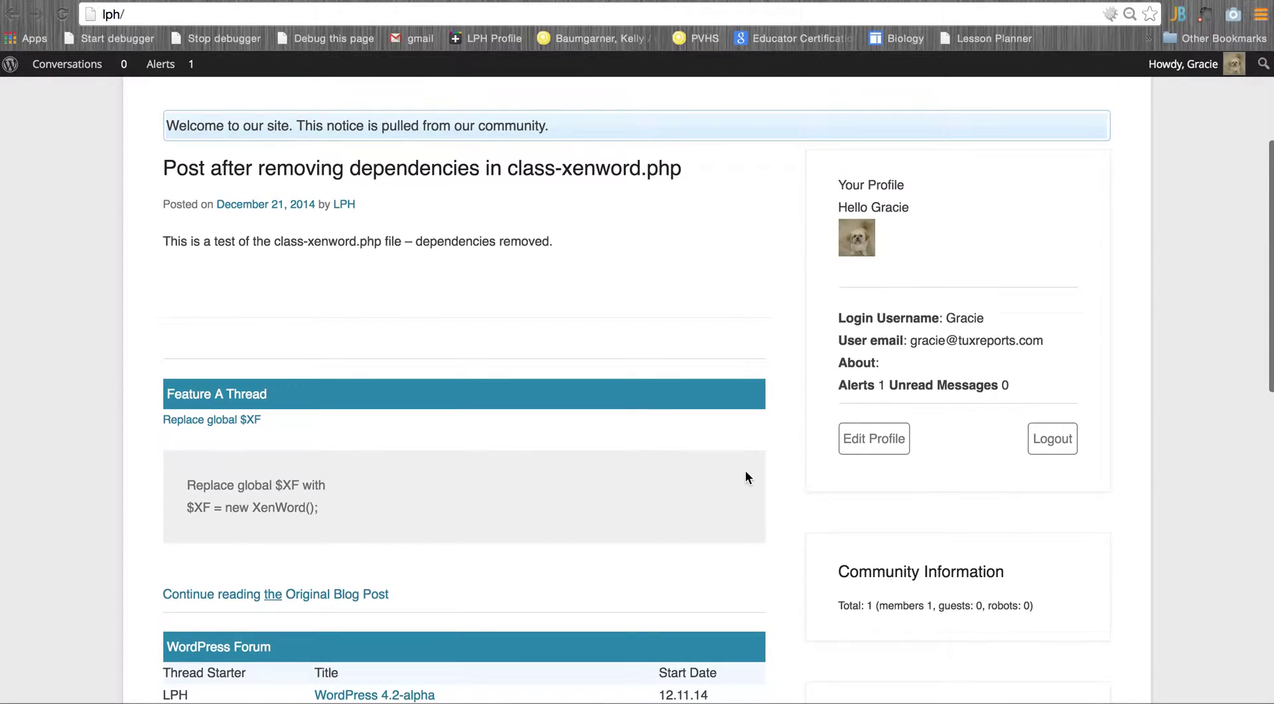
{"action": "scroll", "coordinate": [746, 472], "scroll_direction": "up", "scroll_amount": 4}
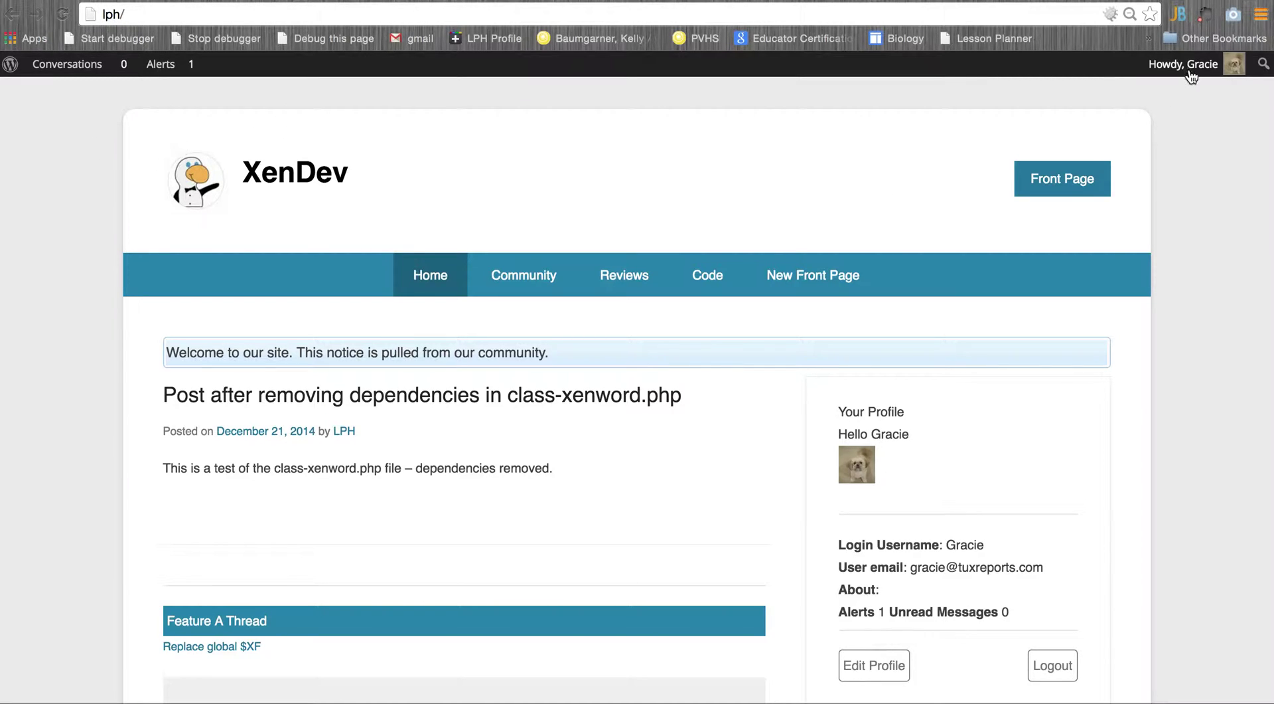
Step: View the member's Personal Details page in the community, then return to the XenDev front page and look through it
{"action": "mouse_move", "coordinate": [1187, 71]}
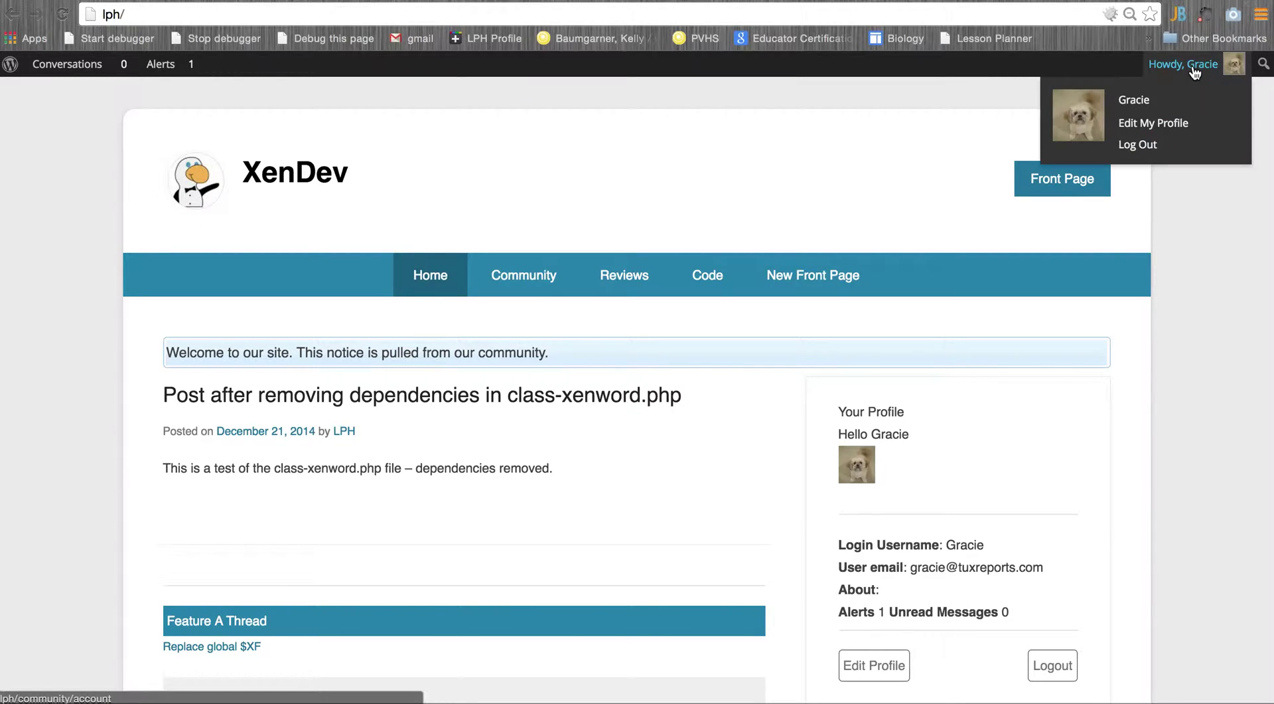
{"action": "left_click", "coordinate": [1163, 123]}
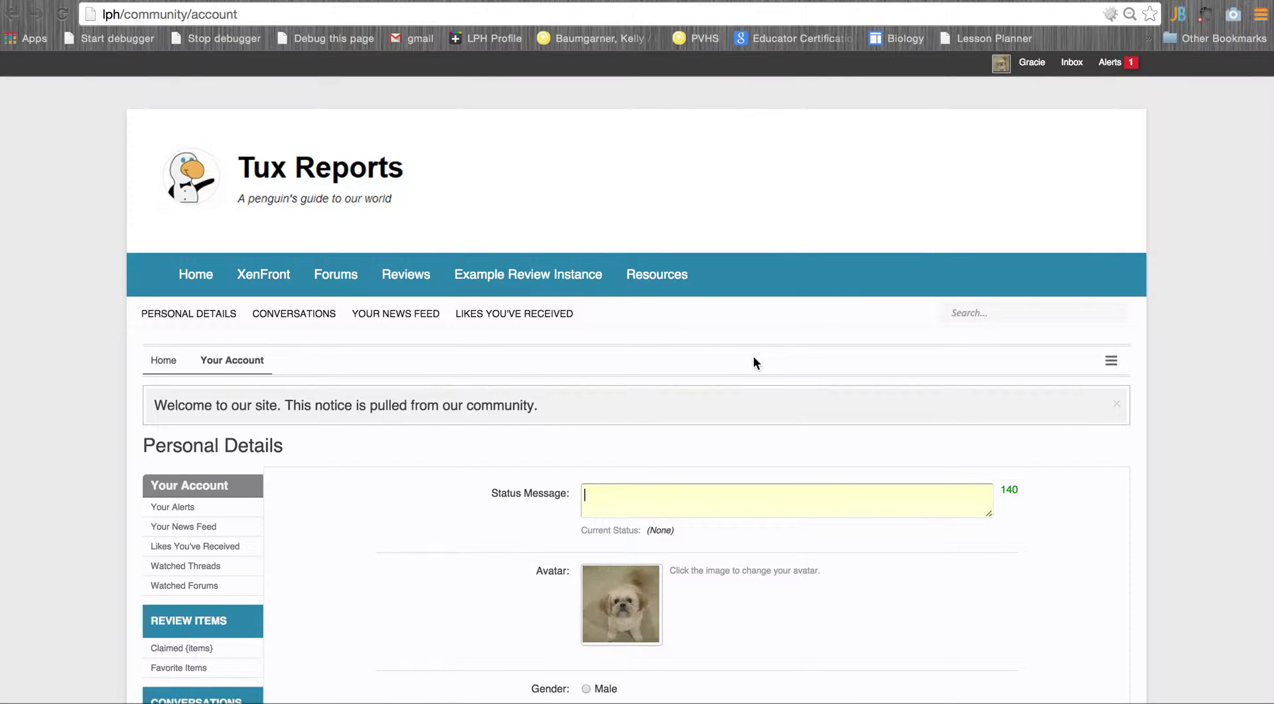
{"action": "left_click", "coordinate": [381, 199]}
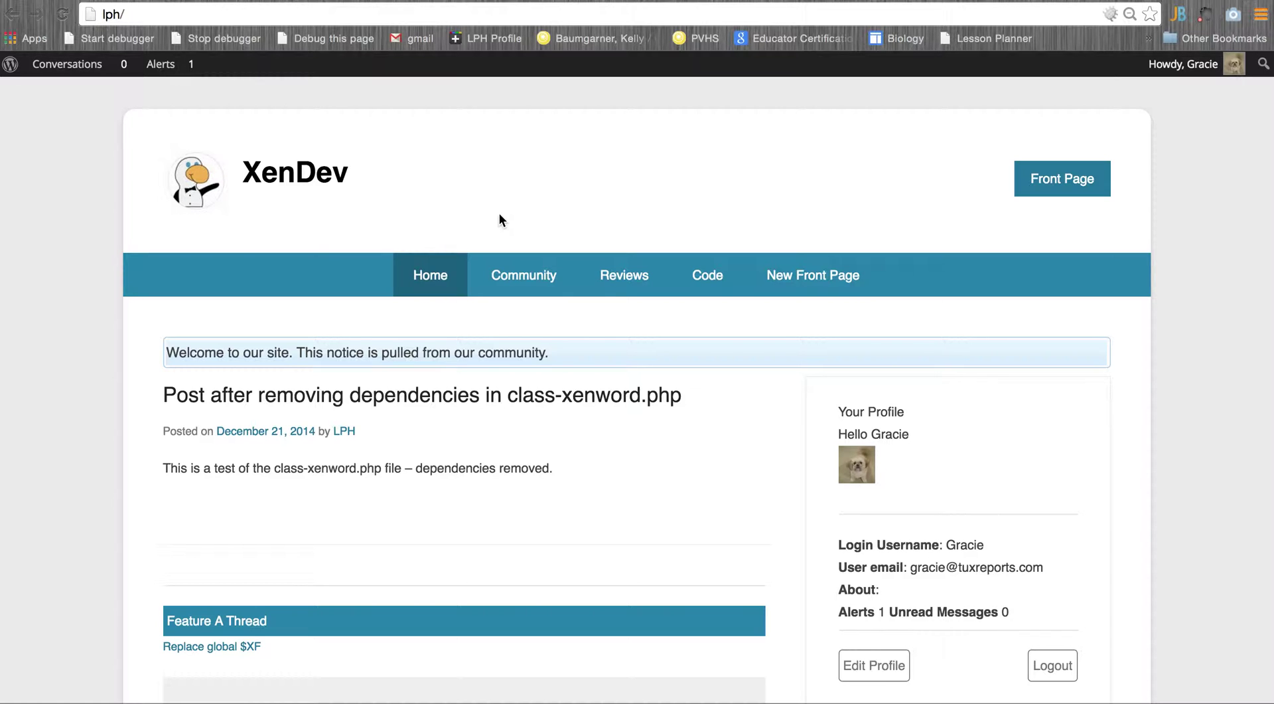
{"action": "scroll", "coordinate": [479, 239], "scroll_direction": "down", "scroll_amount": 10}
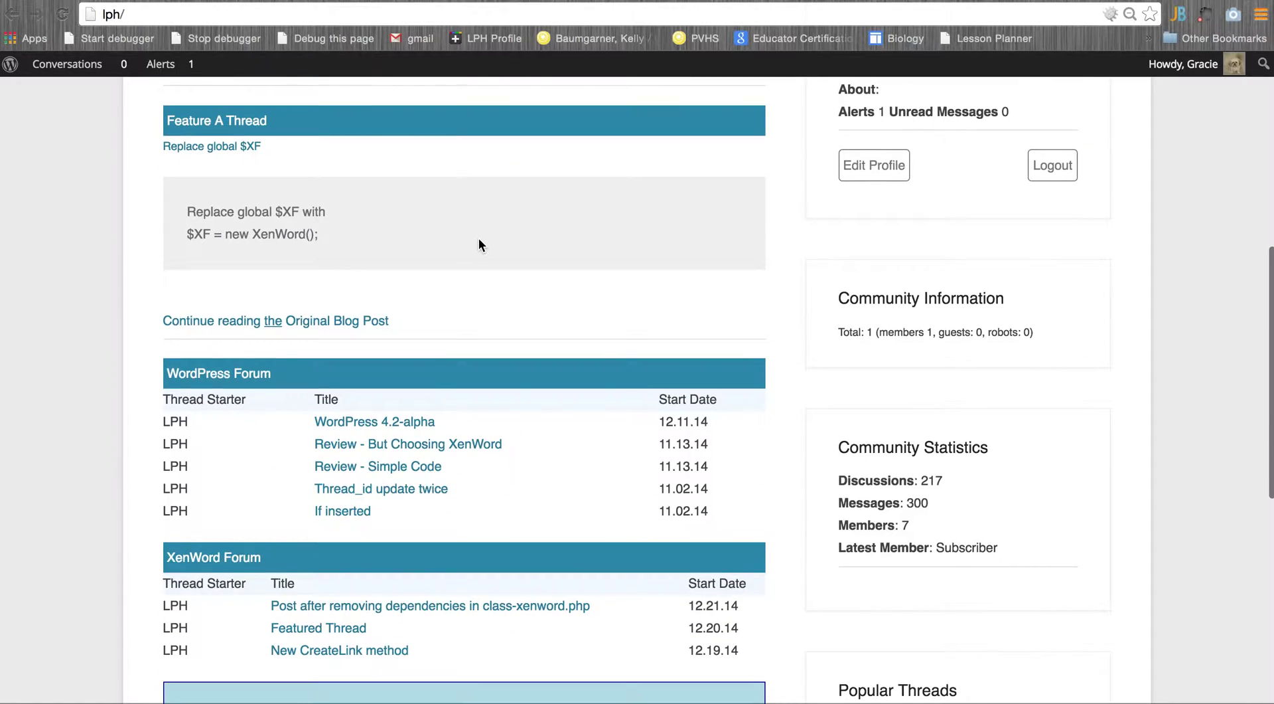
{"action": "scroll", "coordinate": [479, 239], "scroll_direction": "up", "scroll_amount": 10}
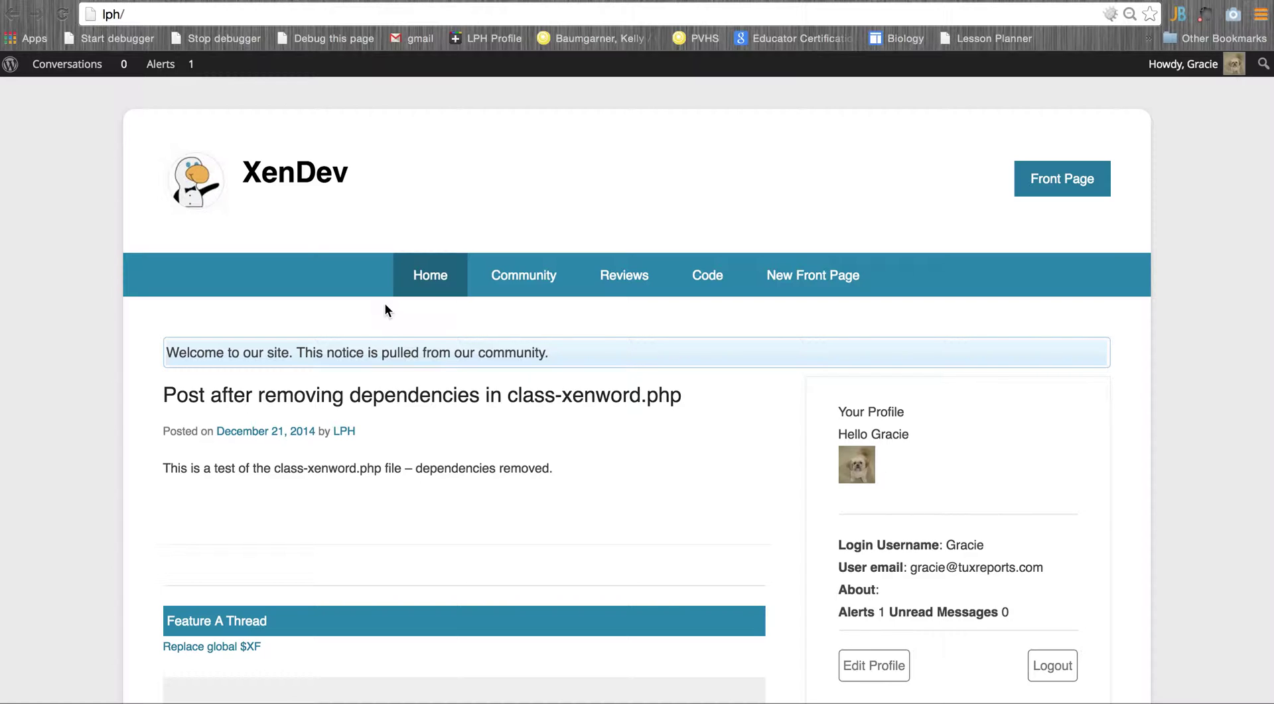
Step: Open the blog post "Post after removing dependencies in class-xenword.php" and examine its content and sidebar
{"action": "left_click", "coordinate": [326, 393]}
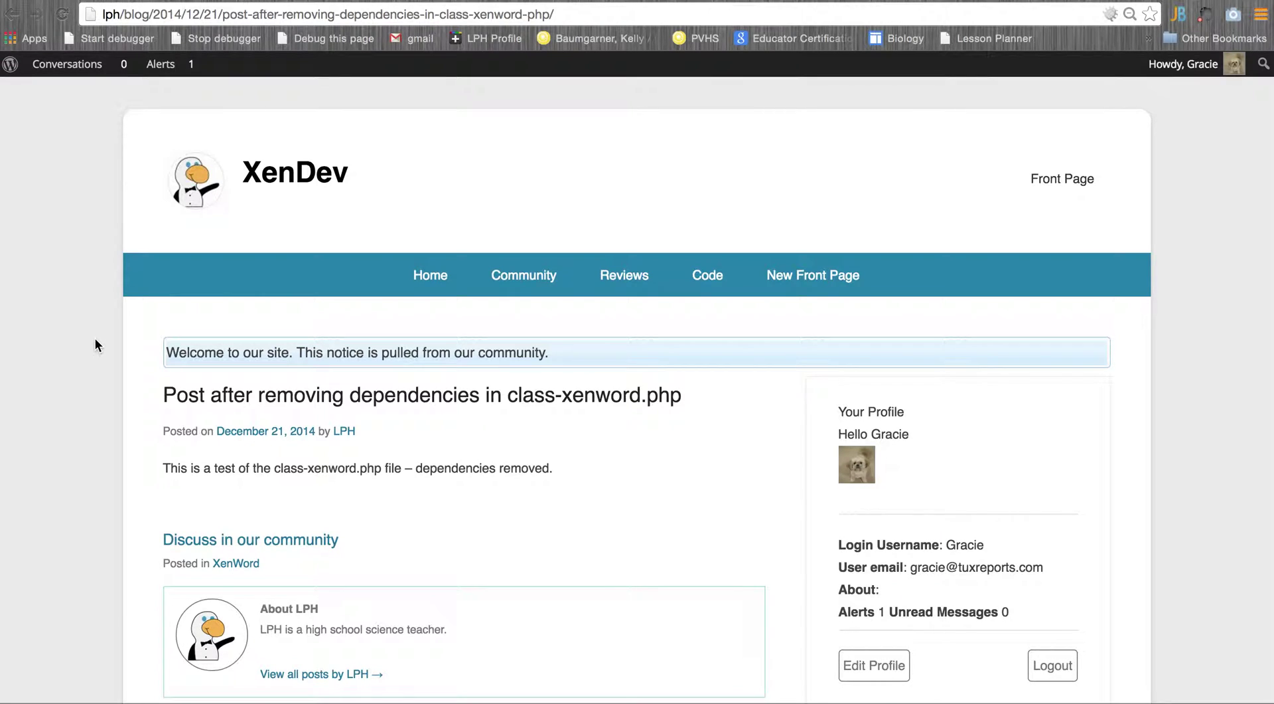
{"action": "scroll", "coordinate": [95, 344], "scroll_direction": "down", "scroll_amount": 3}
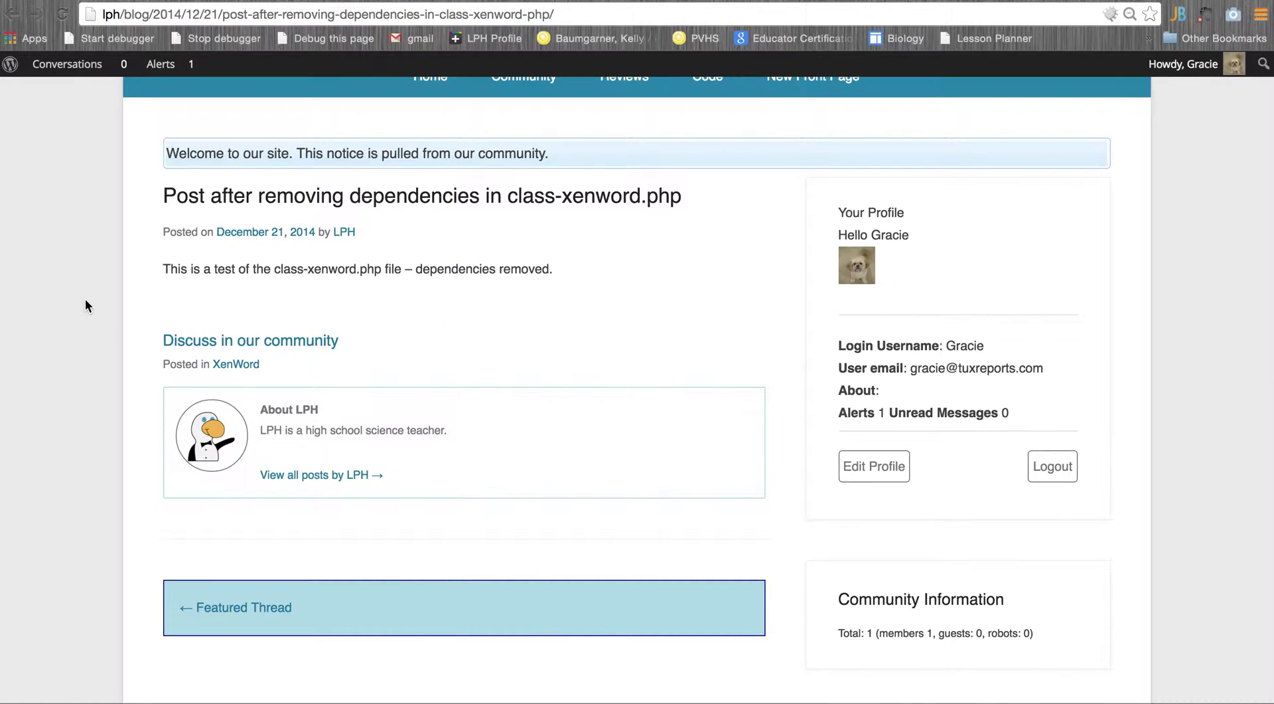
{"action": "scroll", "coordinate": [57, 368], "scroll_direction": "down", "scroll_amount": 8}
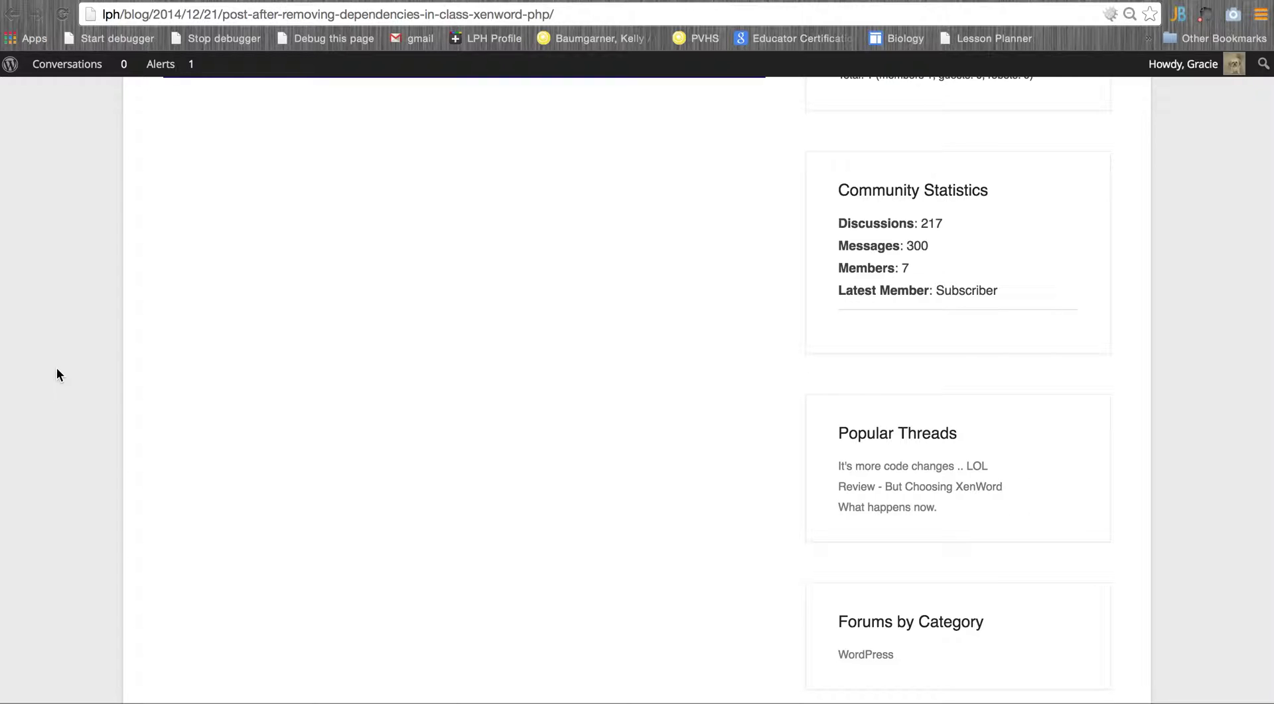
{"action": "scroll", "coordinate": [57, 369], "scroll_direction": "up", "scroll_amount": 6}
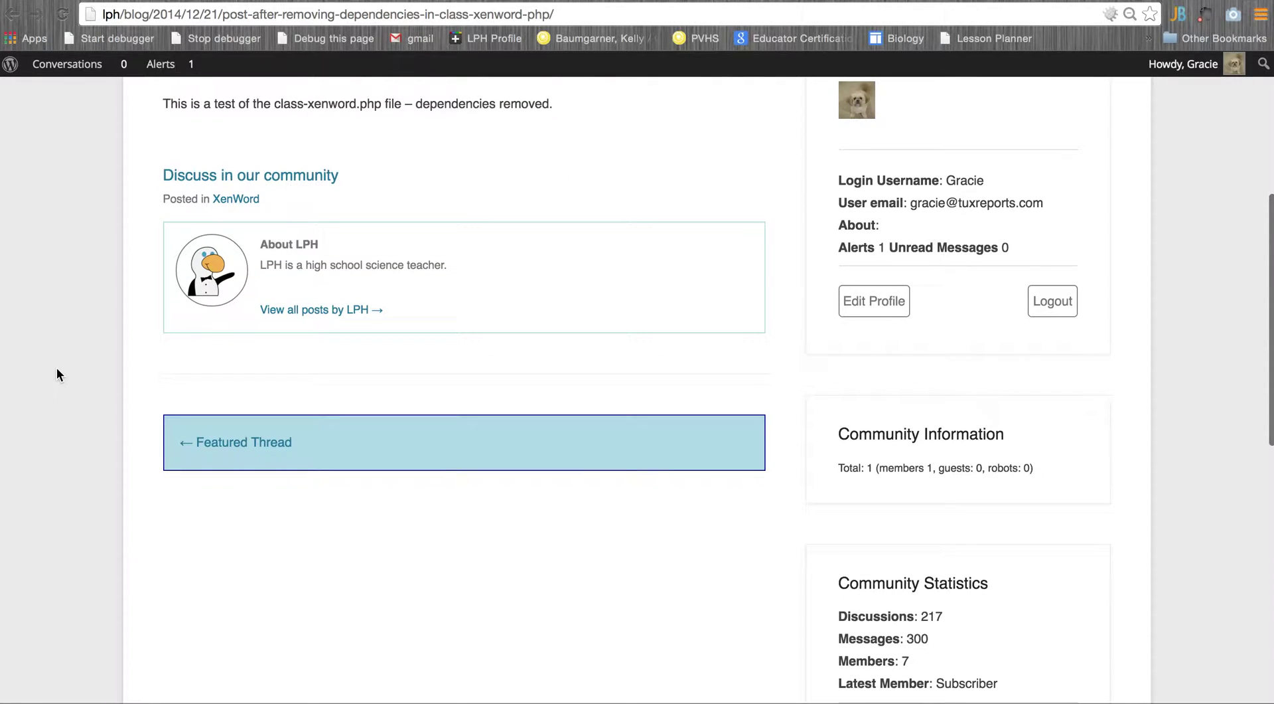
{"action": "scroll", "coordinate": [57, 367], "scroll_direction": "down", "scroll_amount": 6}
{"action": "scroll", "coordinate": [57, 368], "scroll_direction": "up", "scroll_amount": 8}
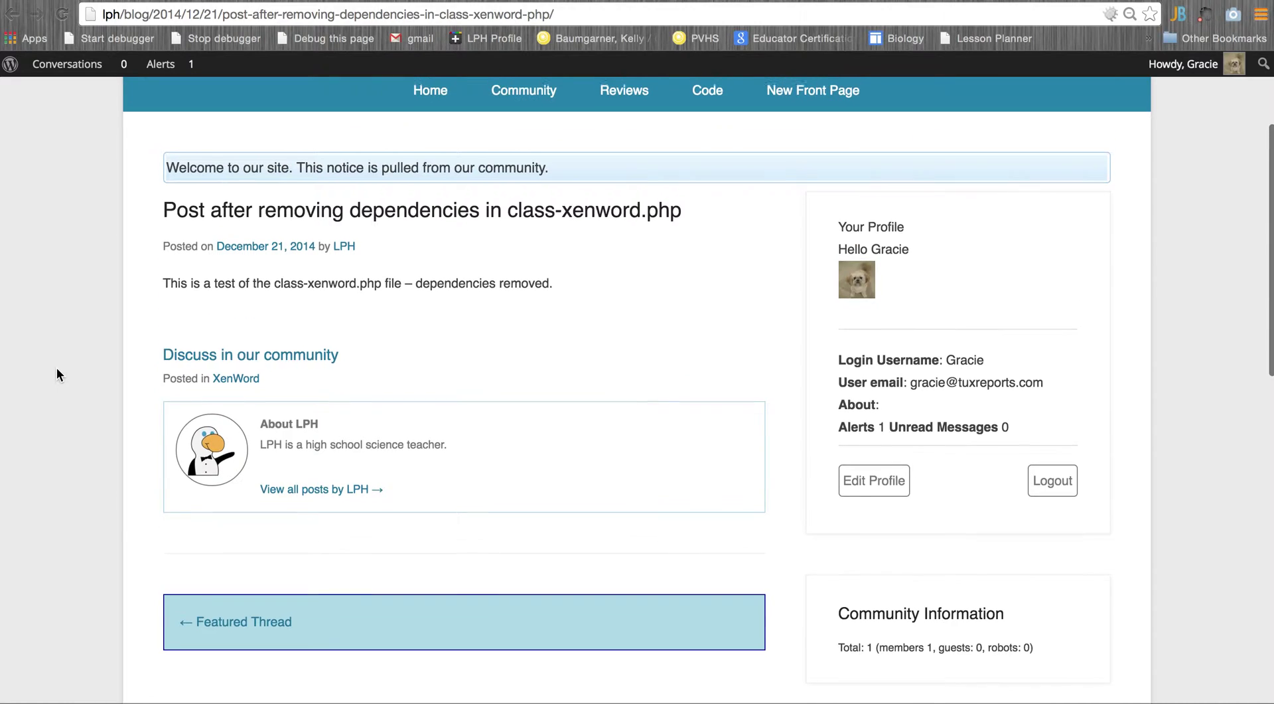
Step: Open the blog post's linked community discussion and post the reply "Post a on the XenForo side."
{"action": "left_click", "coordinate": [232, 357]}
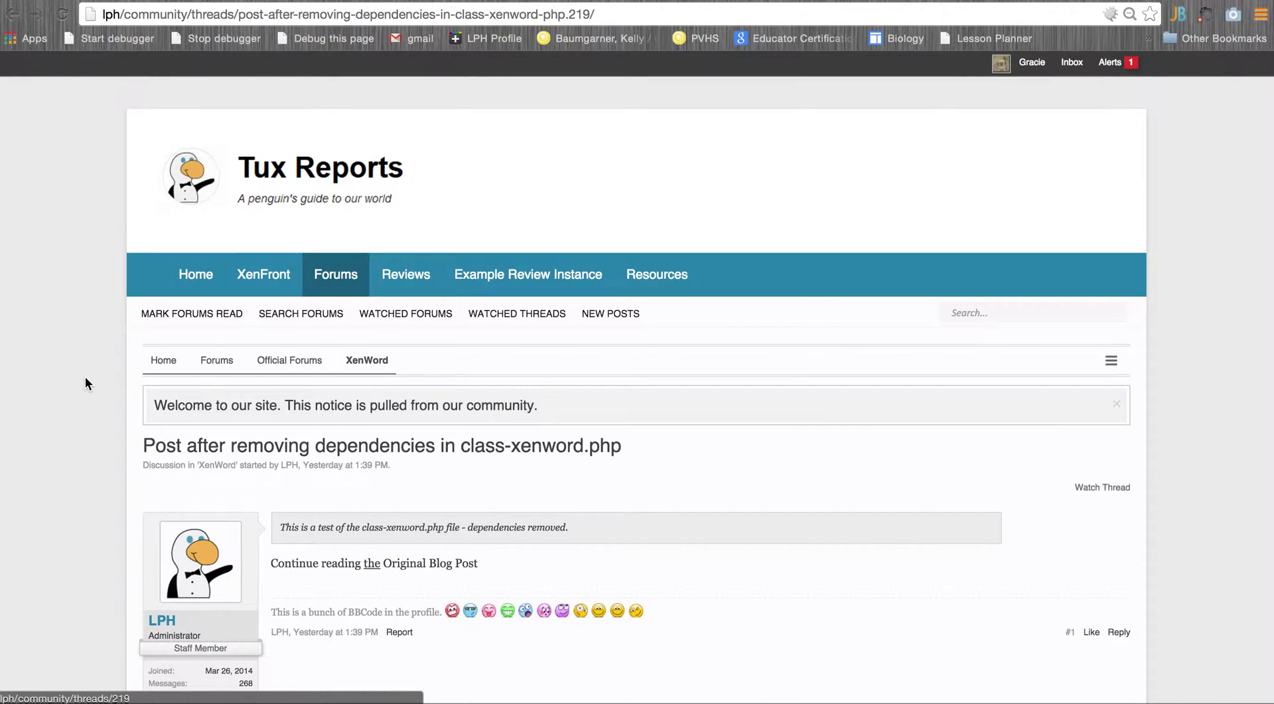
{"action": "scroll", "coordinate": [85, 383], "scroll_direction": "down", "scroll_amount": 6}
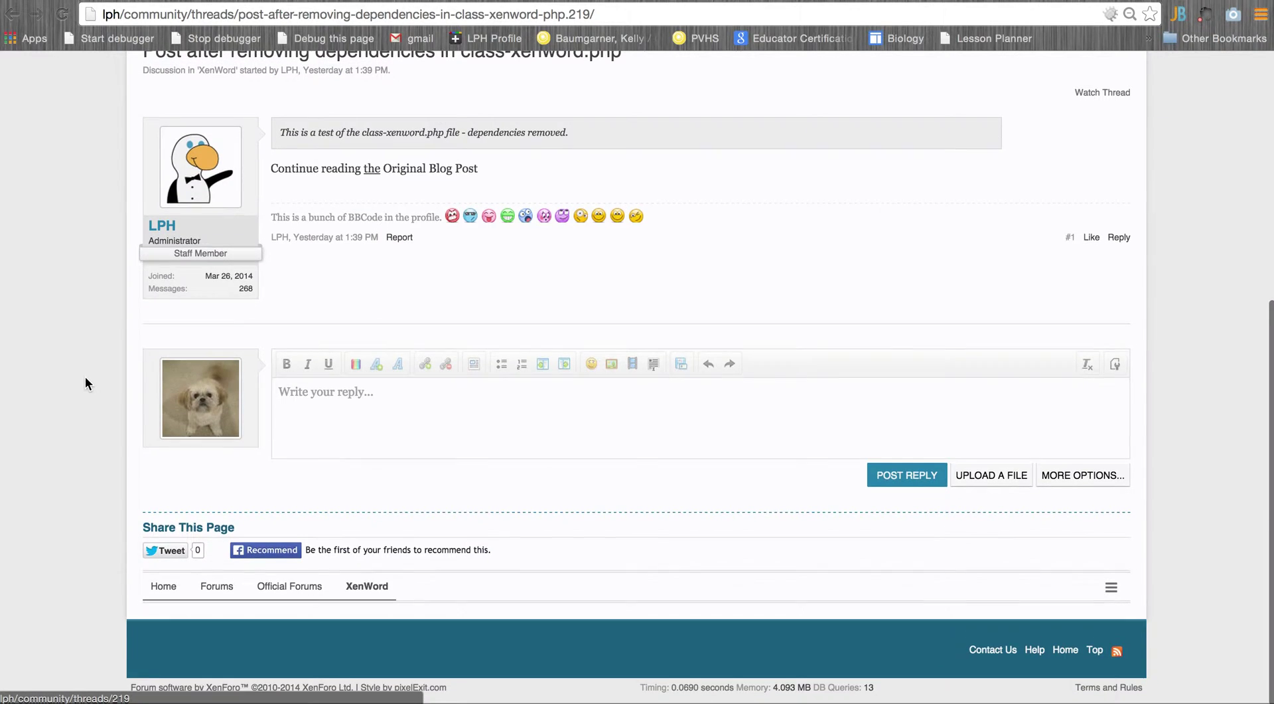
{"action": "left_click", "coordinate": [369, 433]}
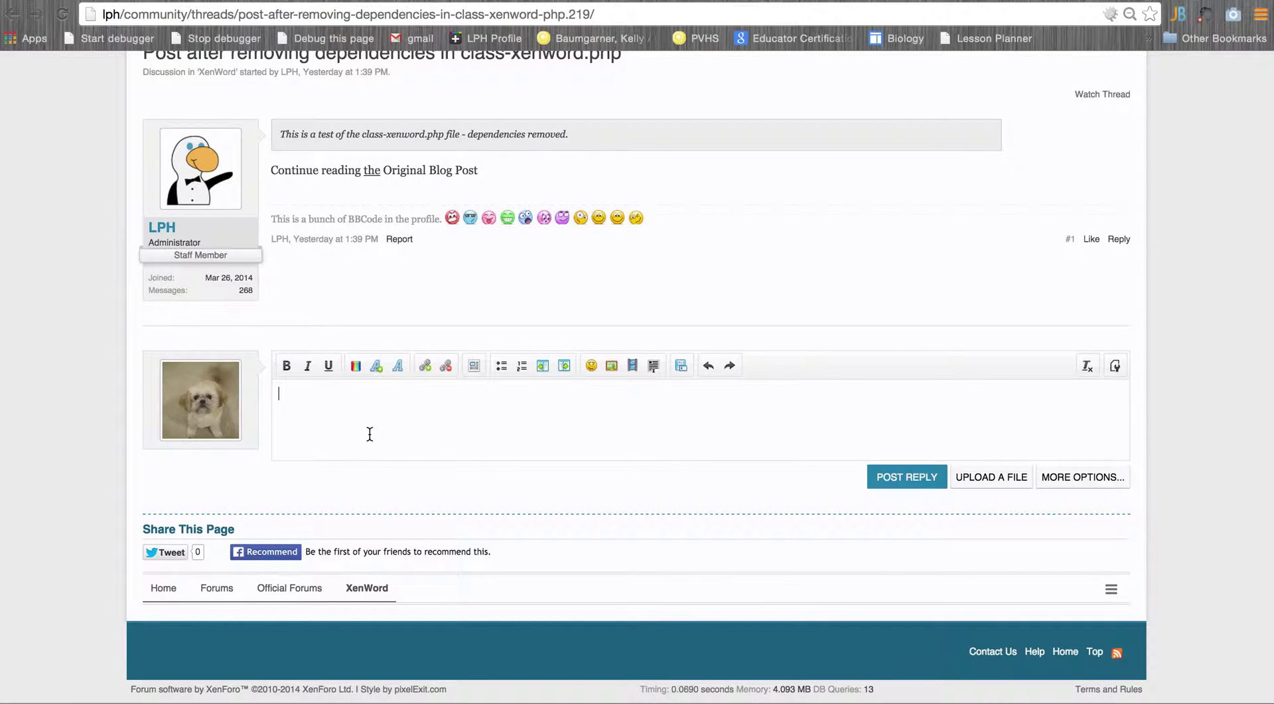
{"action": "type", "text": "Post a on the XenForo side."}
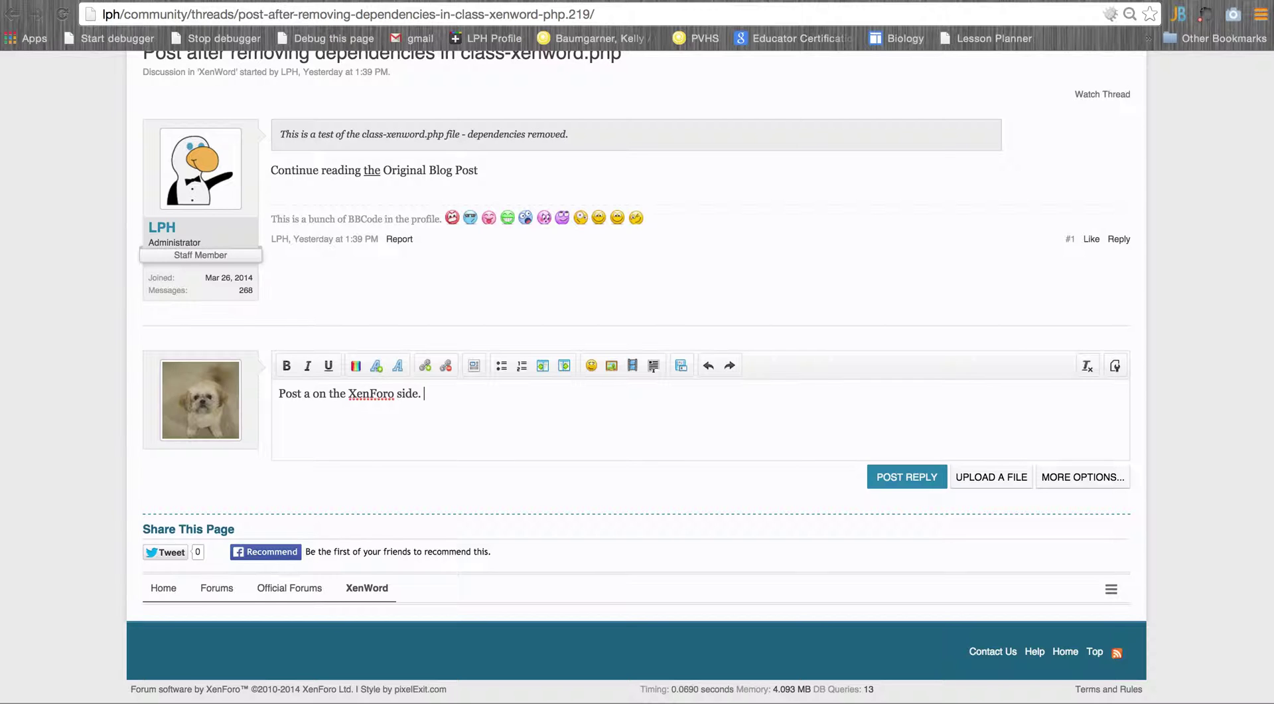
{"action": "scroll", "coordinate": [491, 385], "scroll_direction": "up", "scroll_amount": 4}
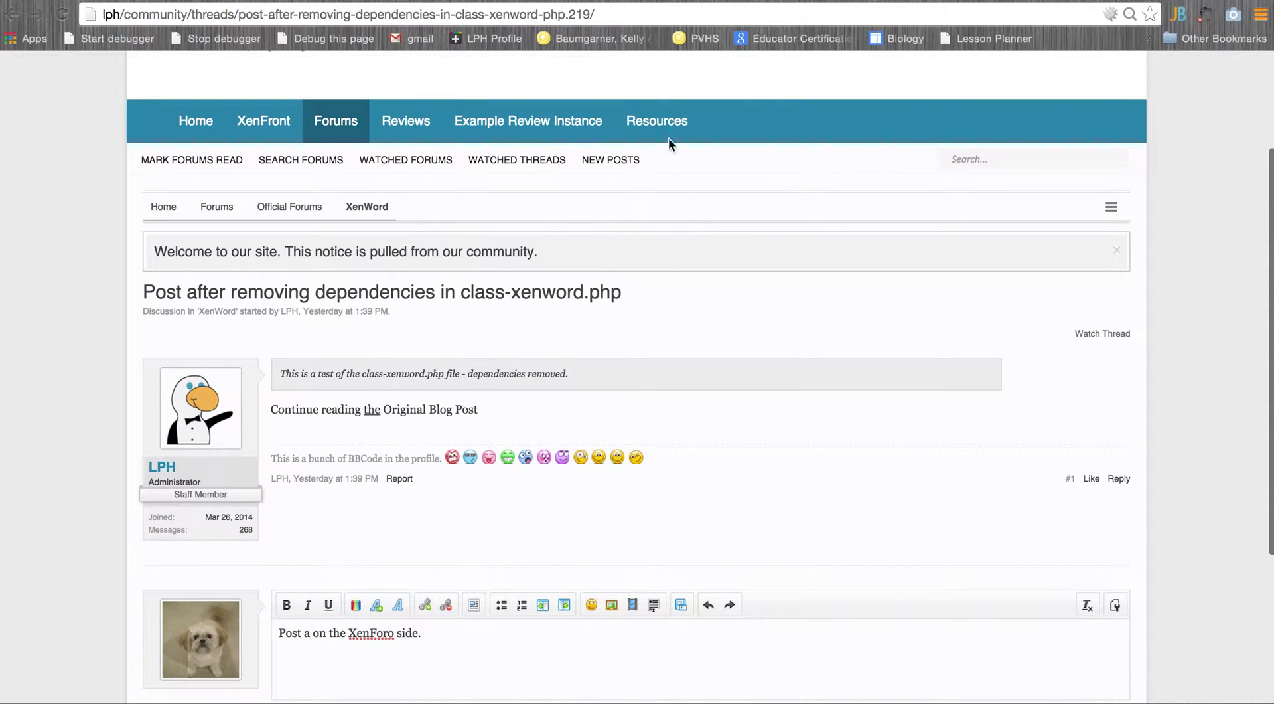
{"action": "scroll", "coordinate": [668, 251], "scroll_direction": "down", "scroll_amount": 4}
{"action": "left_click", "coordinate": [915, 482]}
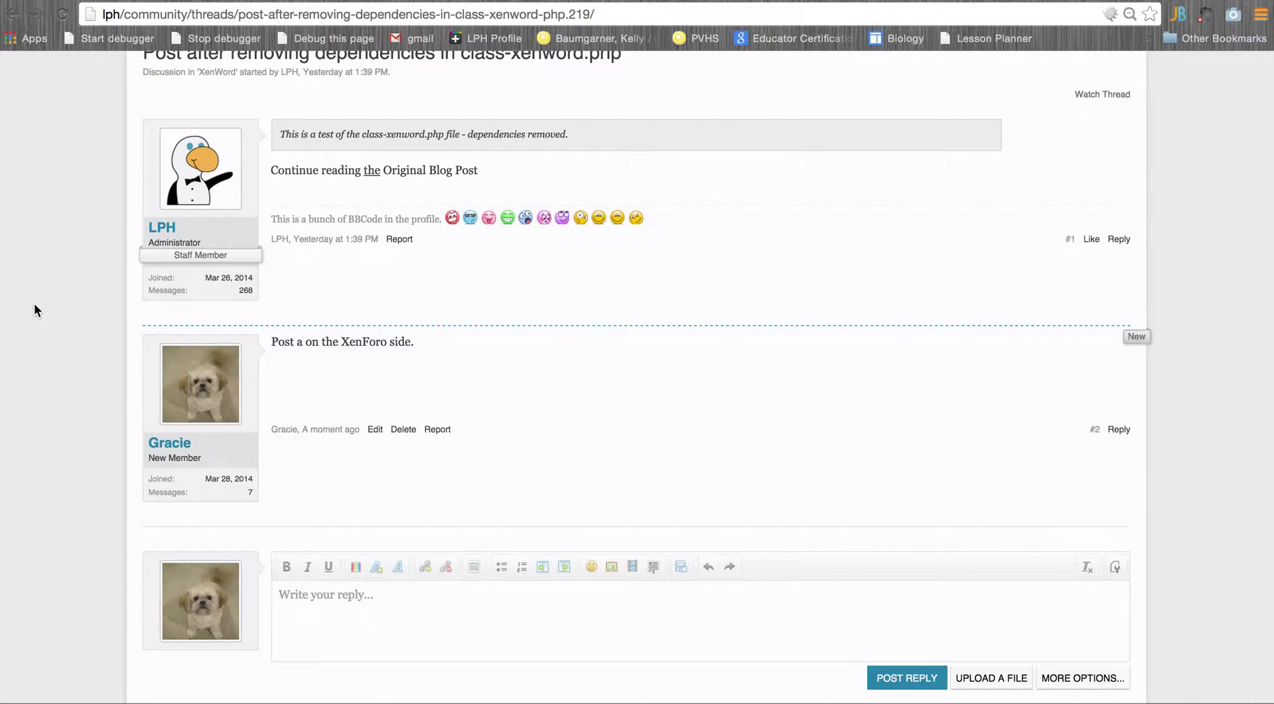
Step: Follow the thread's link back to the original blog post and look over the page
{"action": "scroll", "coordinate": [34, 303], "scroll_direction": "up", "scroll_amount": 5}
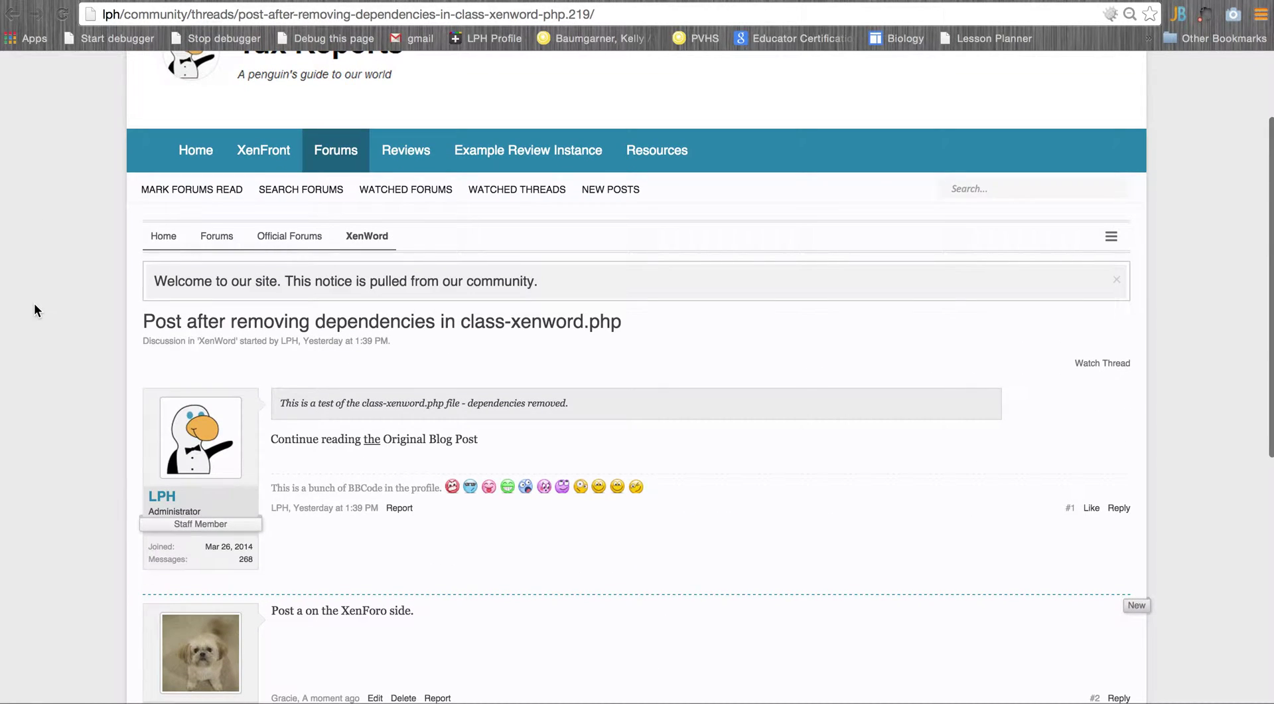
{"action": "left_click", "coordinate": [312, 441]}
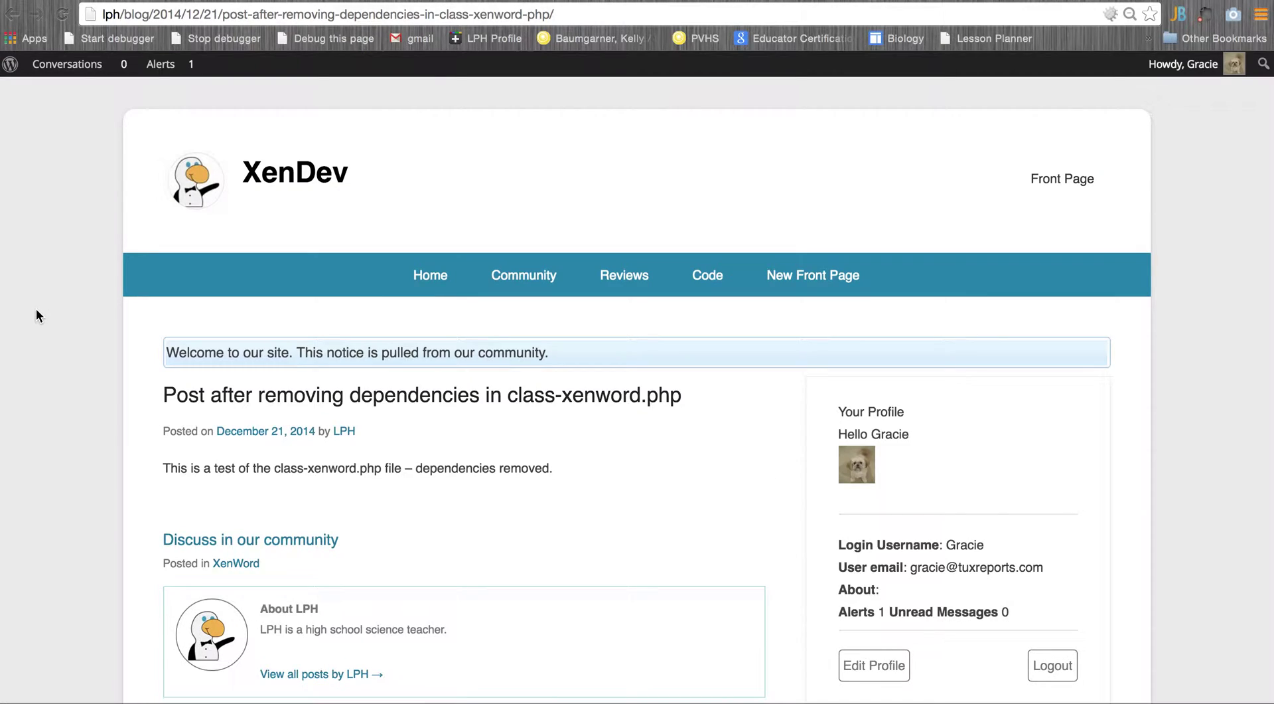
{"action": "scroll", "coordinate": [36, 310], "scroll_direction": "down", "scroll_amount": 2}
{"action": "scroll", "coordinate": [37, 310], "scroll_direction": "up", "scroll_amount": 5}
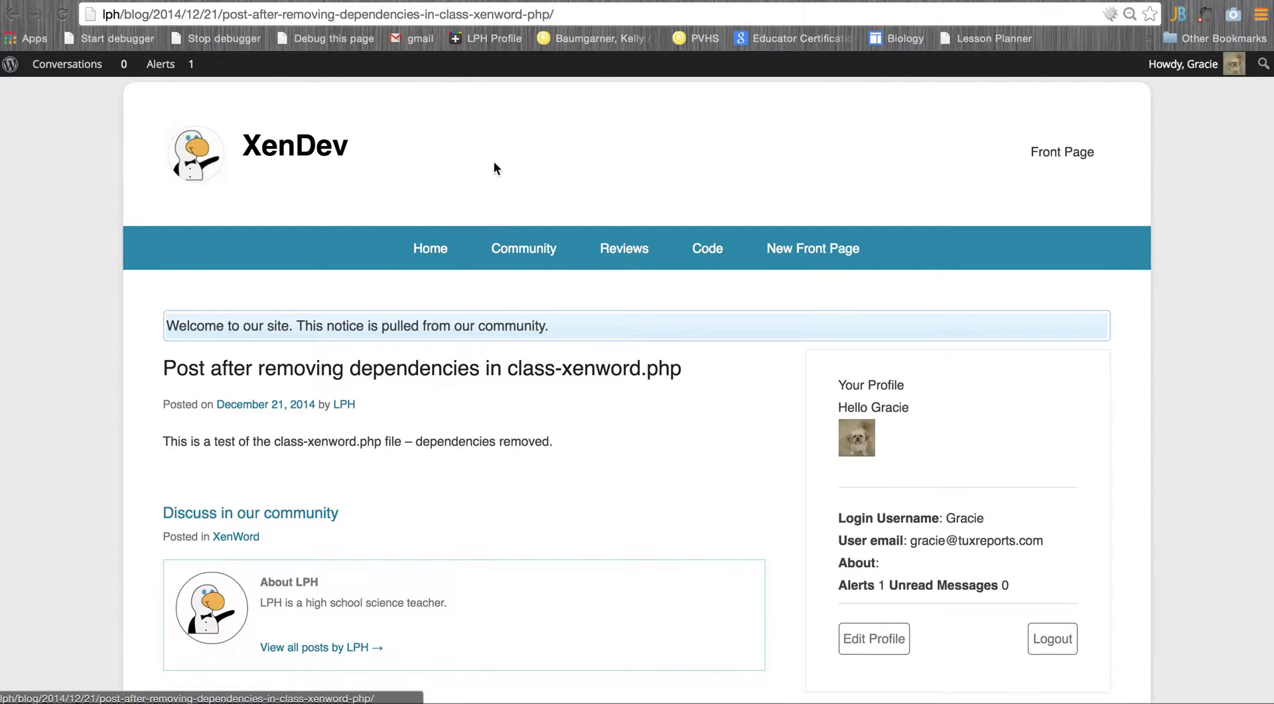
Step: Log the current member out, log in with the prefilled LPH account and return to the site's home page
{"action": "left_click", "coordinate": [1055, 640]}
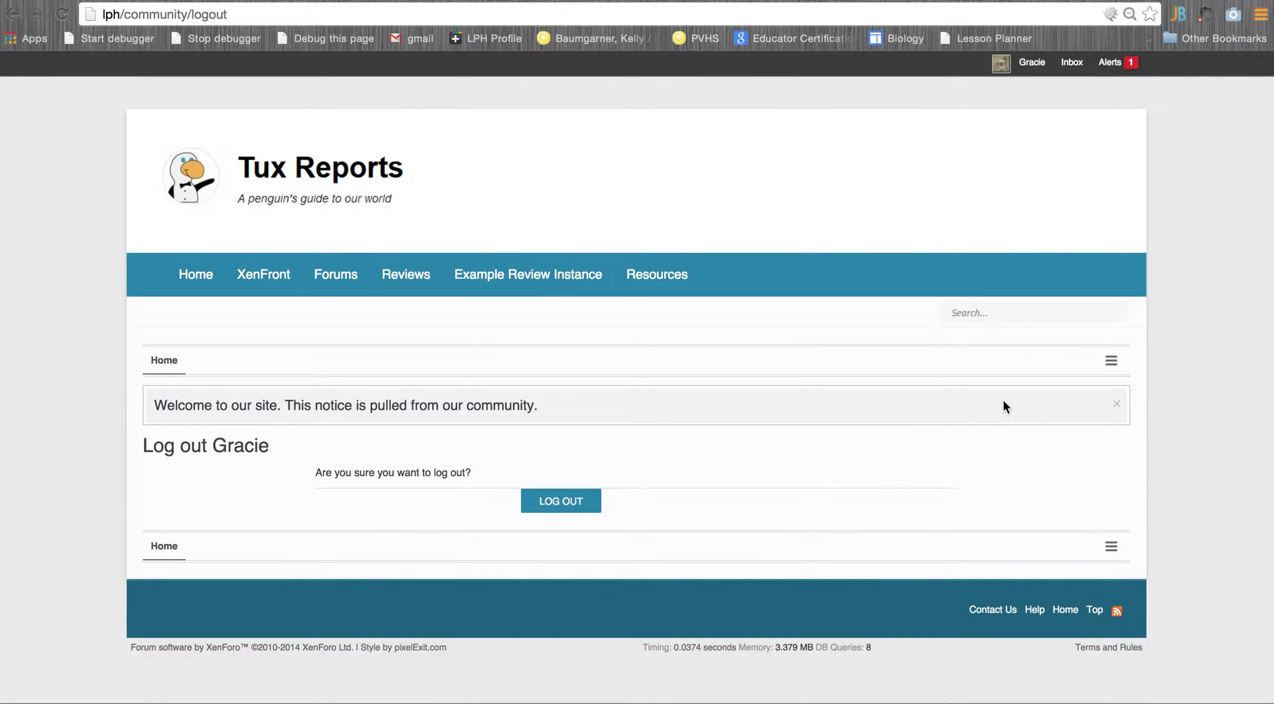
{"action": "left_click", "coordinate": [573, 503]}
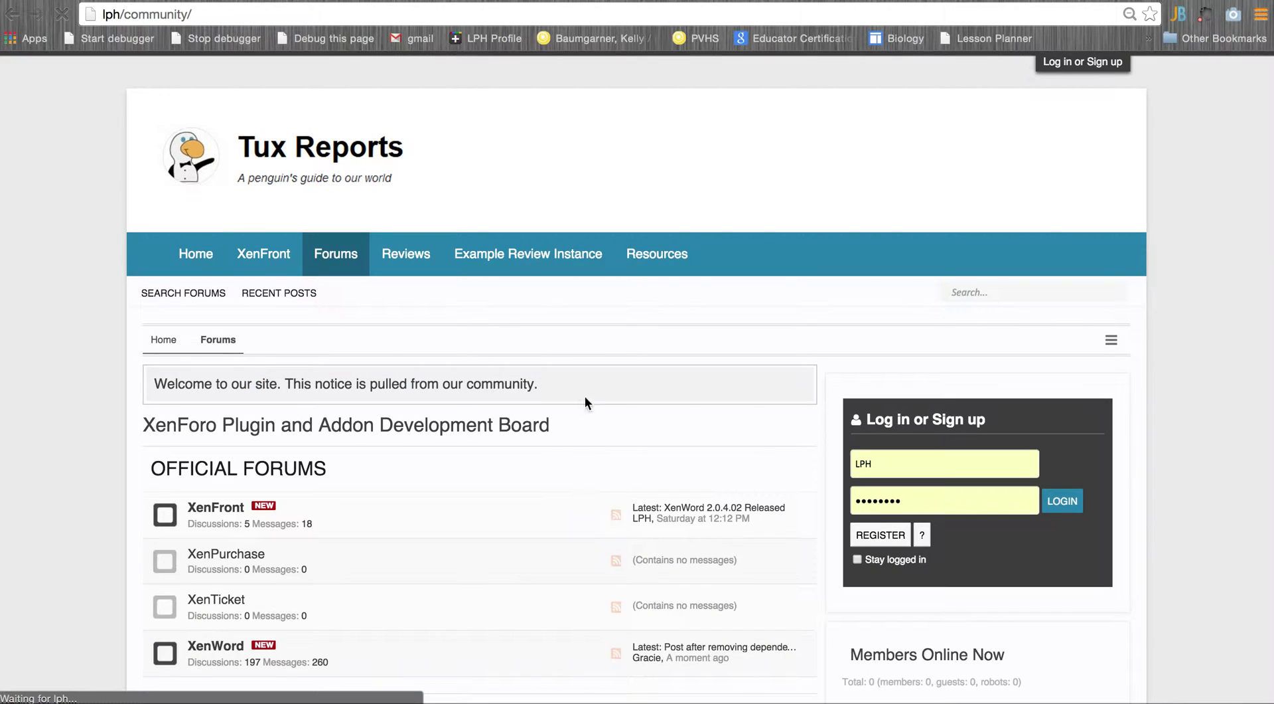
{"action": "left_click", "coordinate": [1062, 501]}
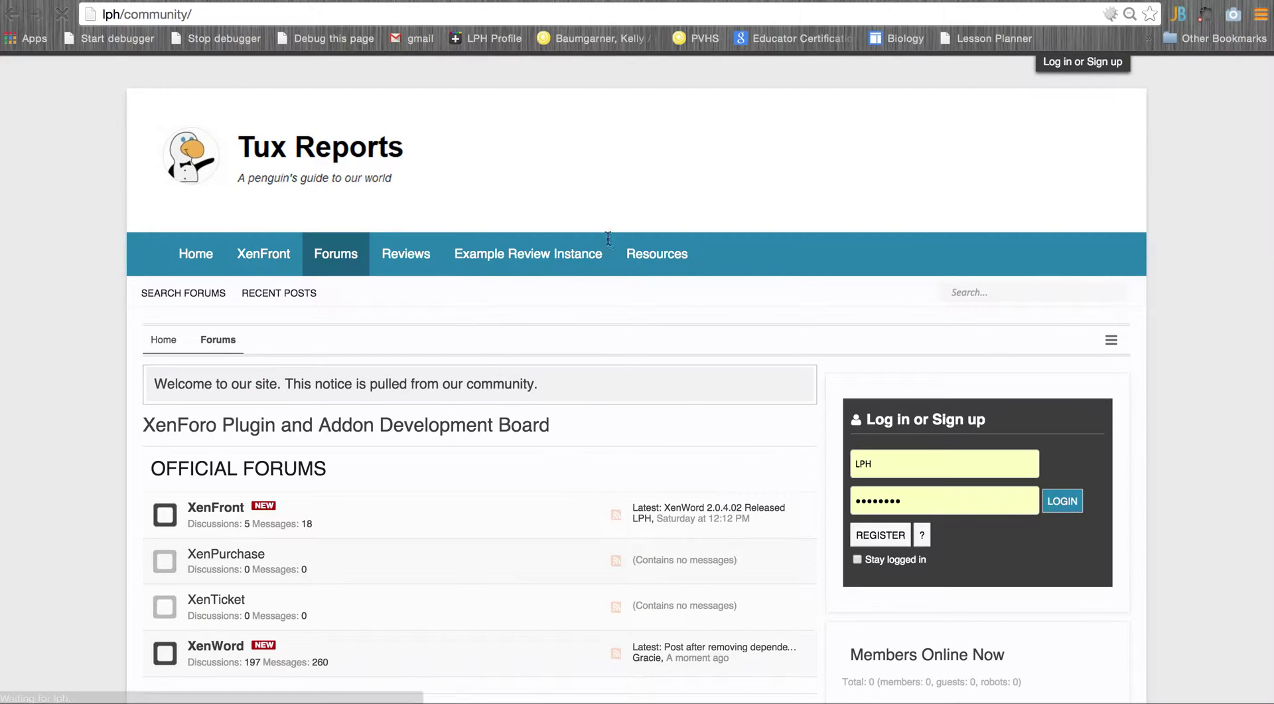
{"action": "left_click", "coordinate": [196, 272]}
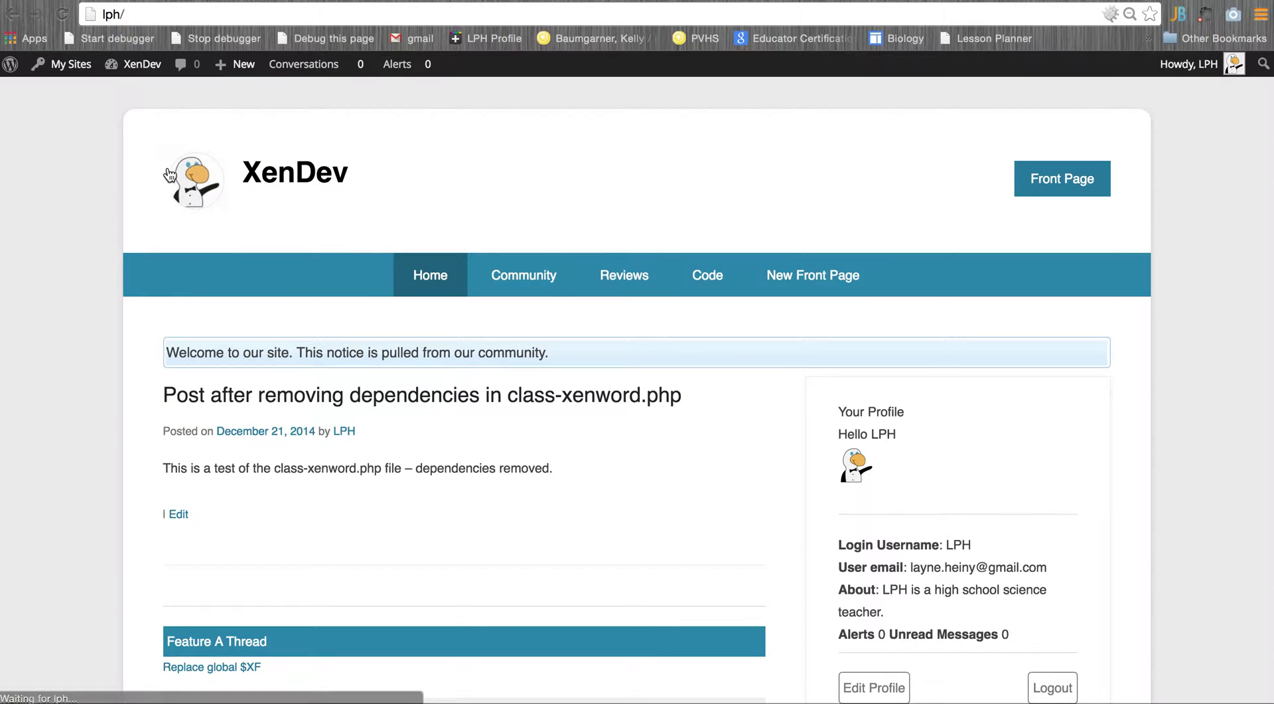
Step: Open the XenWord plugin settings in the WordPress dashboard and review the User Permissions options, including the default WordPress role
{"action": "mouse_move", "coordinate": [134, 67]}
{"action": "left_click", "coordinate": [138, 95]}
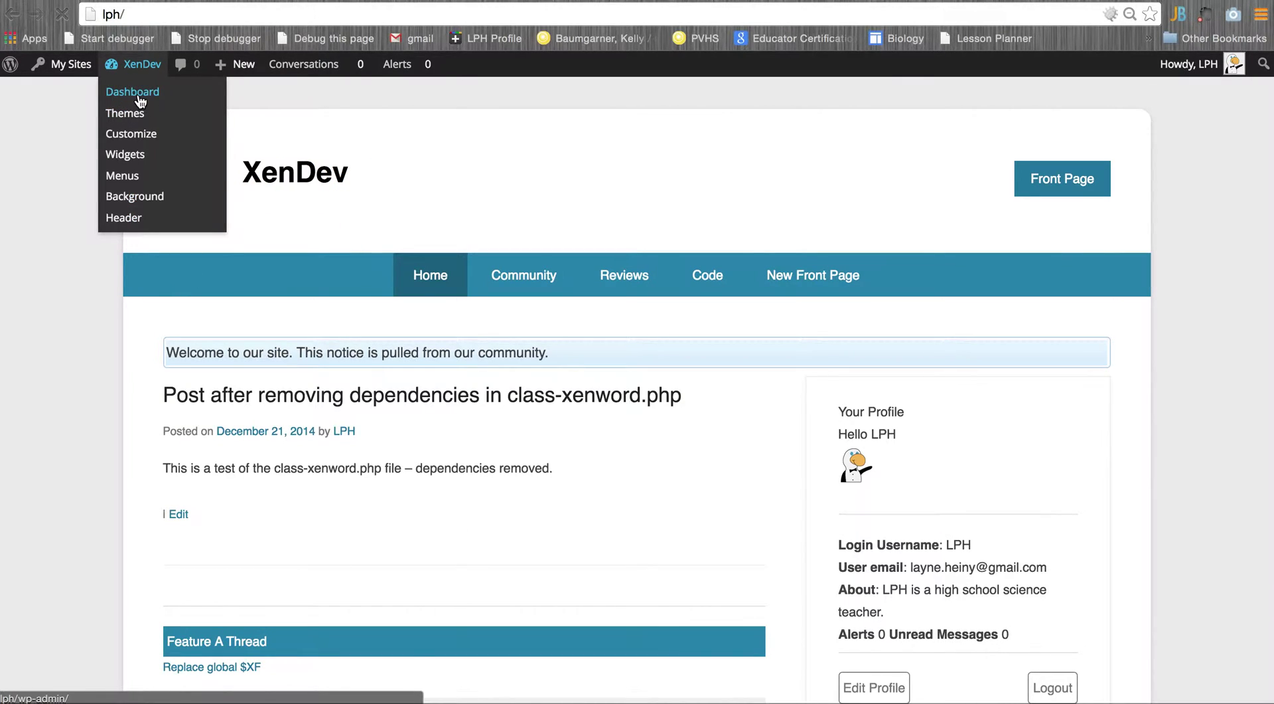
{"action": "left_click", "coordinate": [23, 455]}
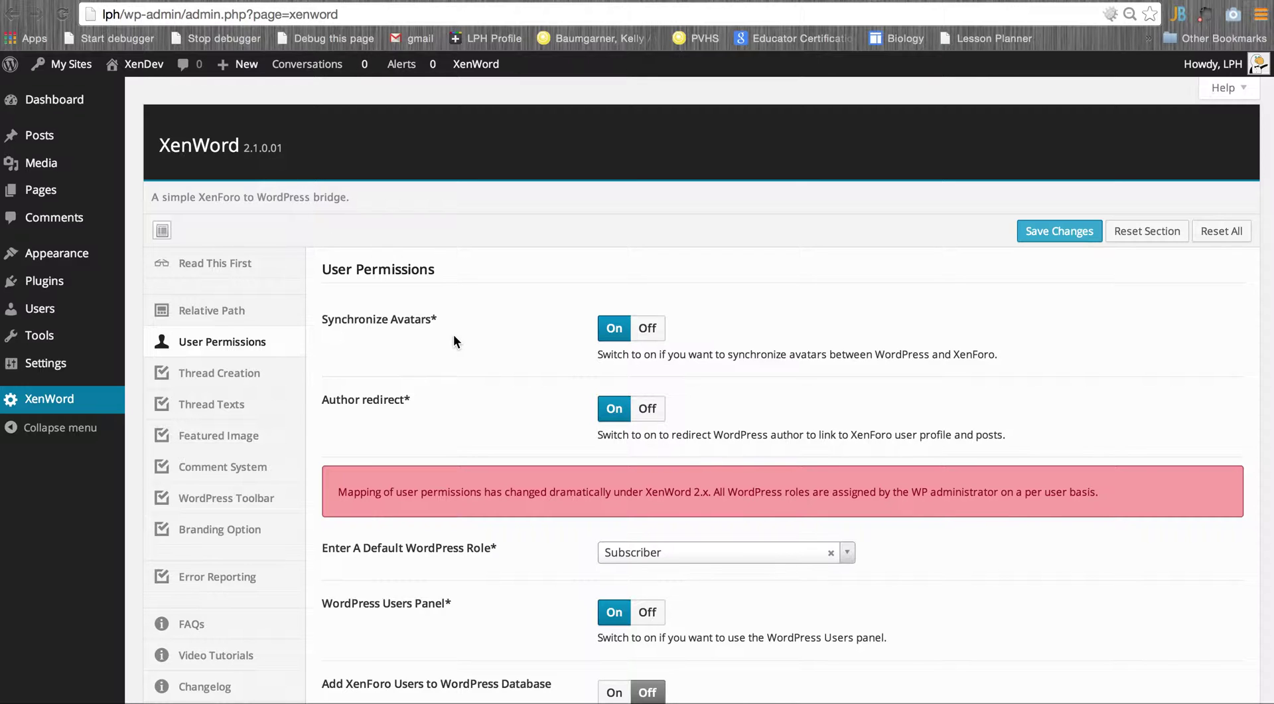
{"action": "scroll", "coordinate": [454, 335], "scroll_direction": "down", "scroll_amount": 5}
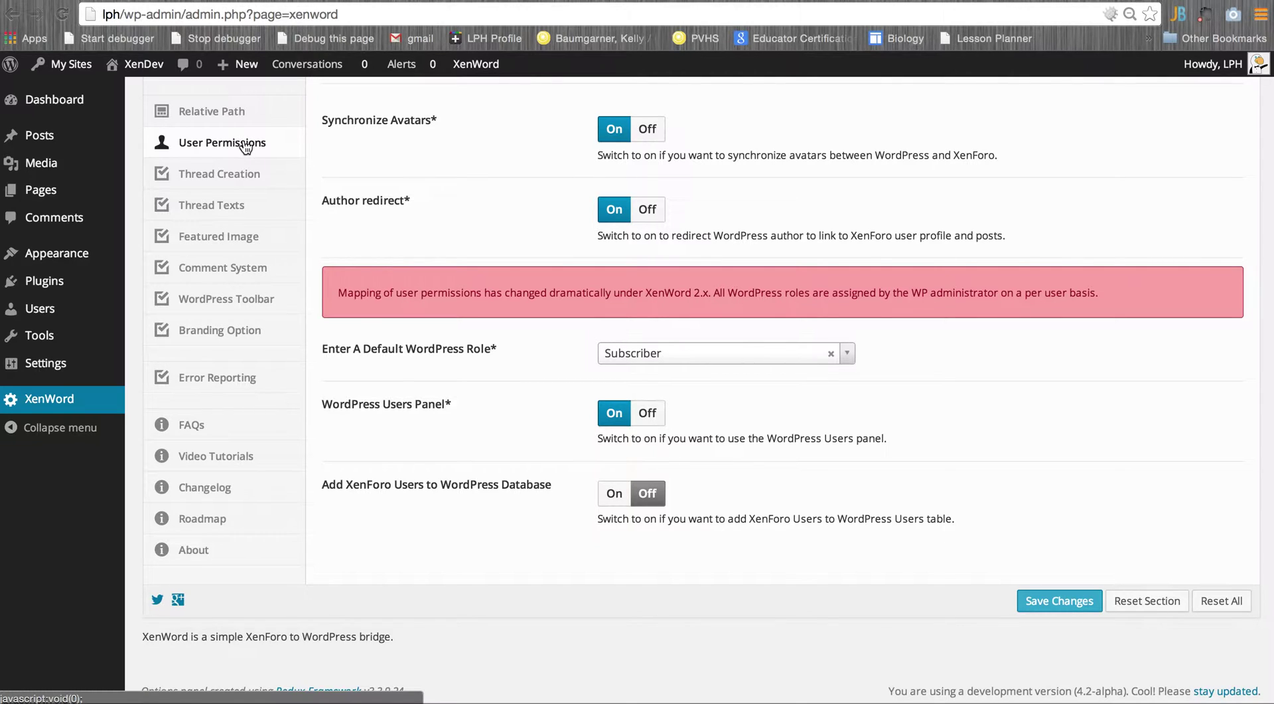
{"action": "left_click", "coordinate": [671, 359]}
{"action": "left_click", "coordinate": [670, 359]}
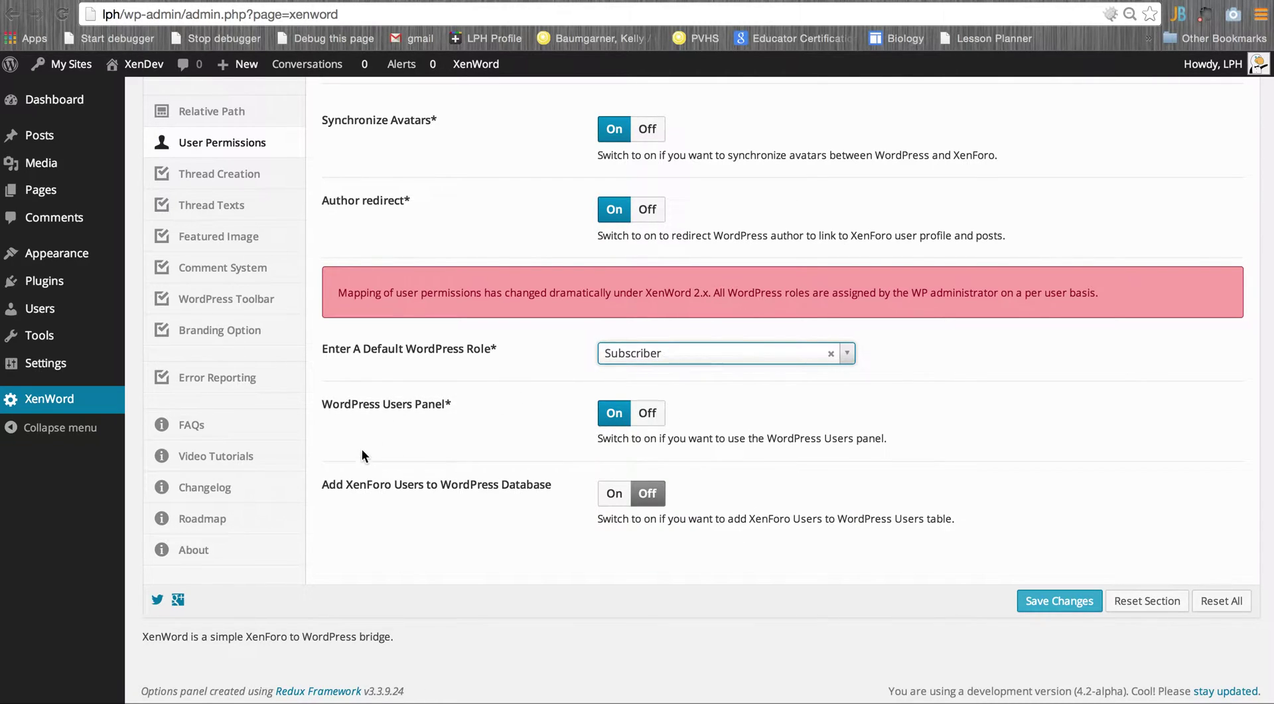
Step: Set Add XenForo Users to WordPress Database to On and save the XenWord settings
{"action": "right_click", "coordinate": [327, 483]}
{"action": "left_click", "coordinate": [497, 469]}
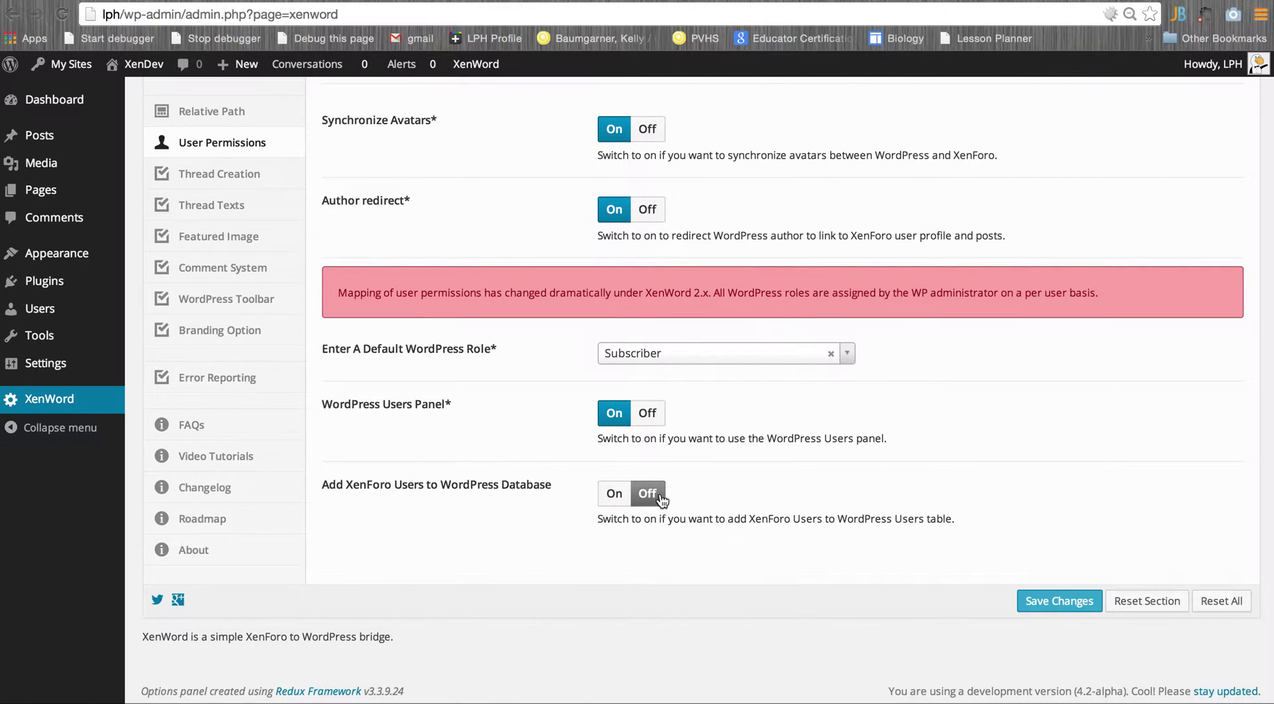
{"action": "left_click", "coordinate": [614, 494]}
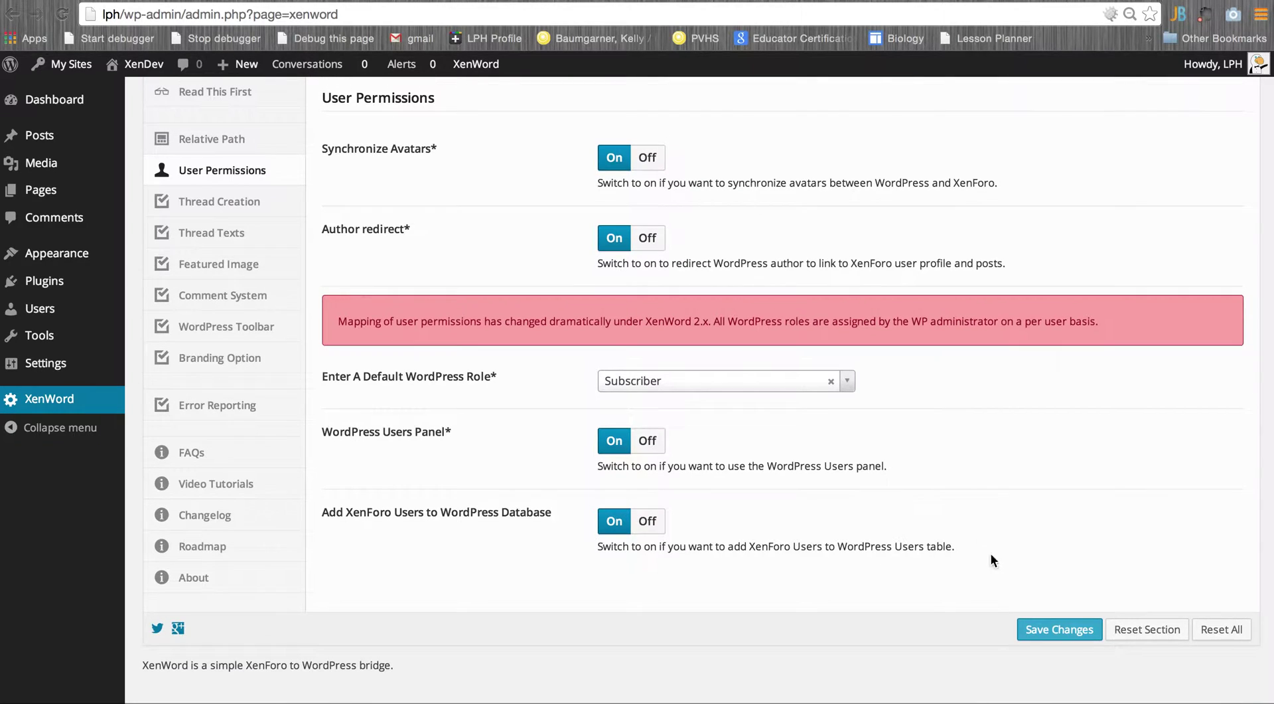
{"action": "left_click", "coordinate": [1060, 630]}
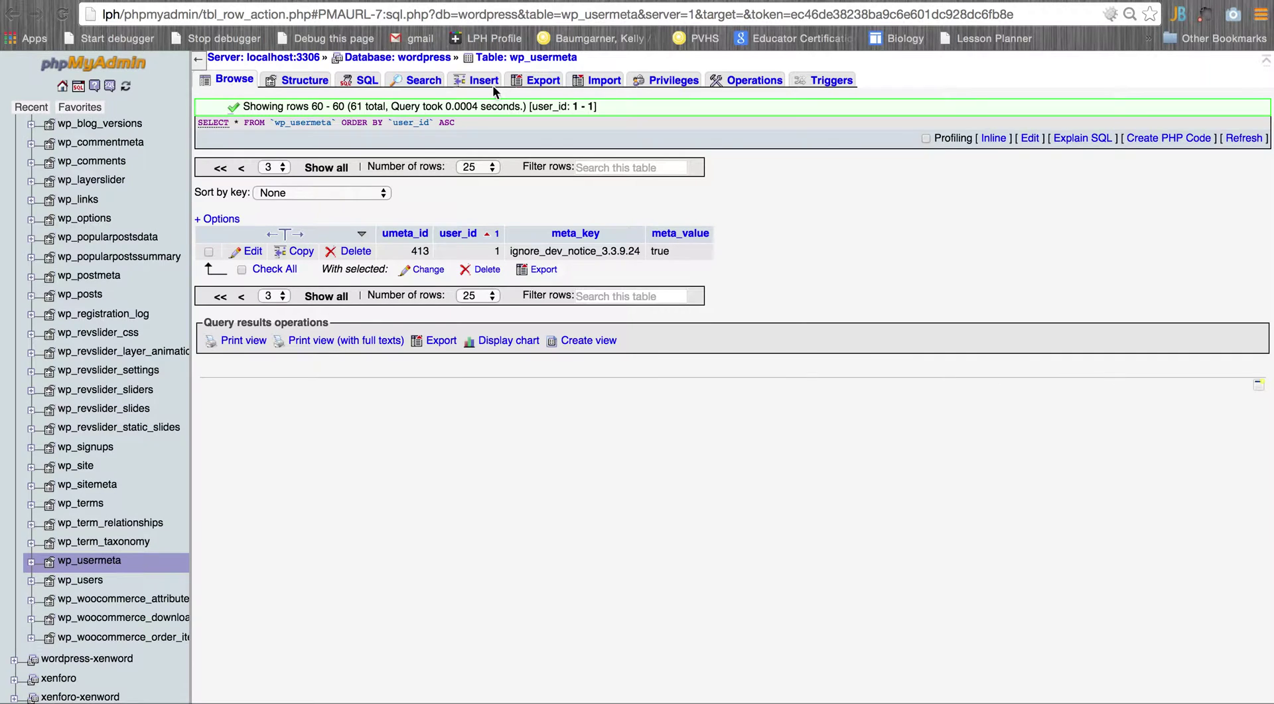
Step: Switch to phpMyAdmin and browse the first page of wp_usermeta and the rows of wp_users
{"action": "left_click", "coordinate": [220, 167]}
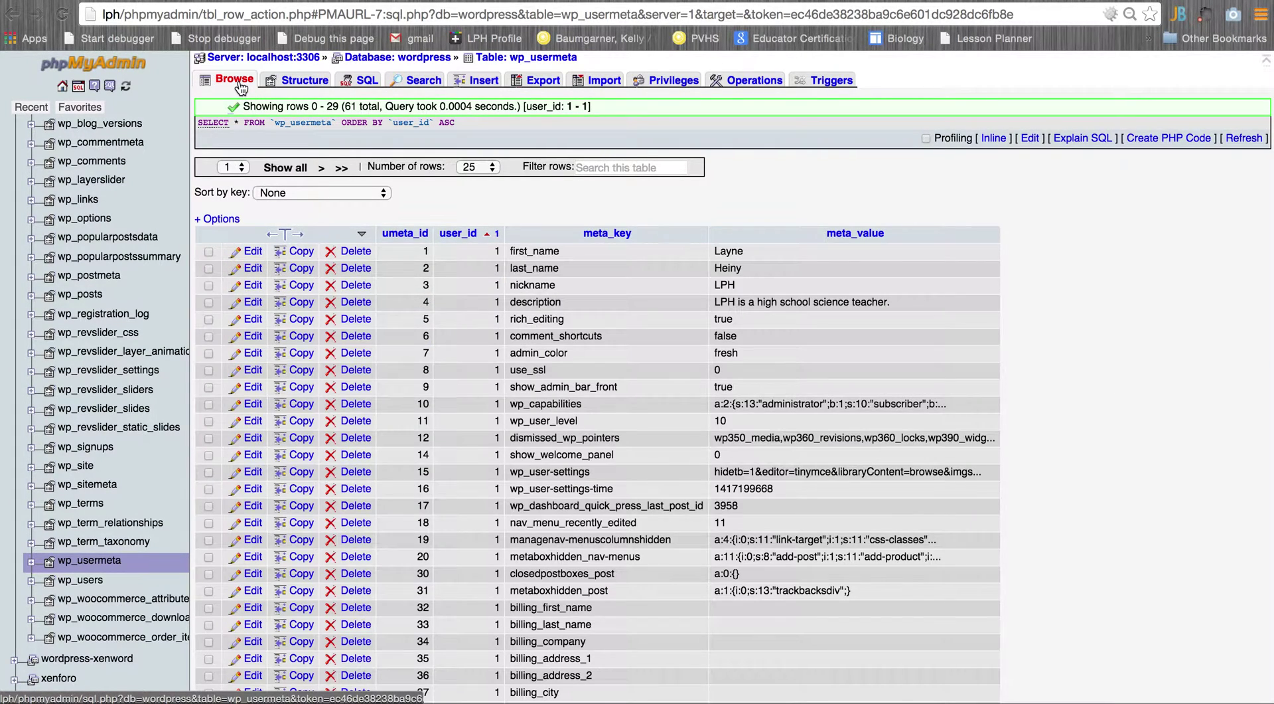
{"action": "left_click", "coordinate": [80, 580]}
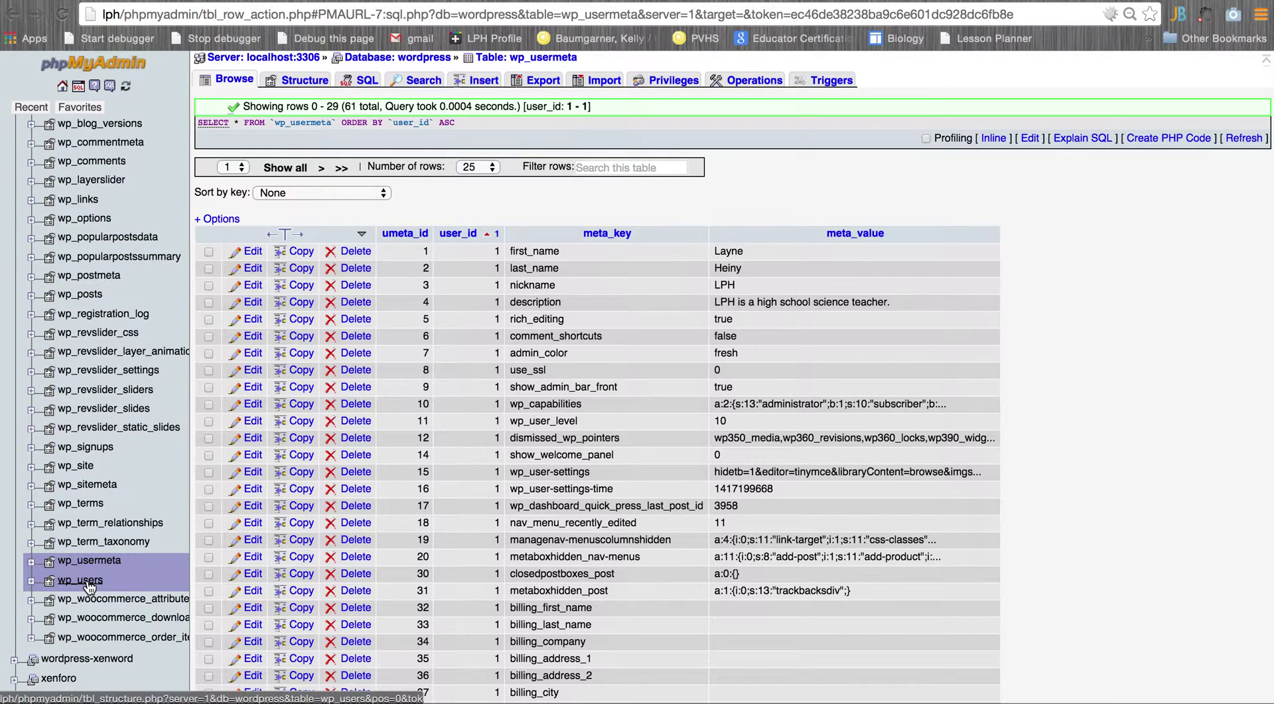
{"action": "left_click", "coordinate": [233, 80]}
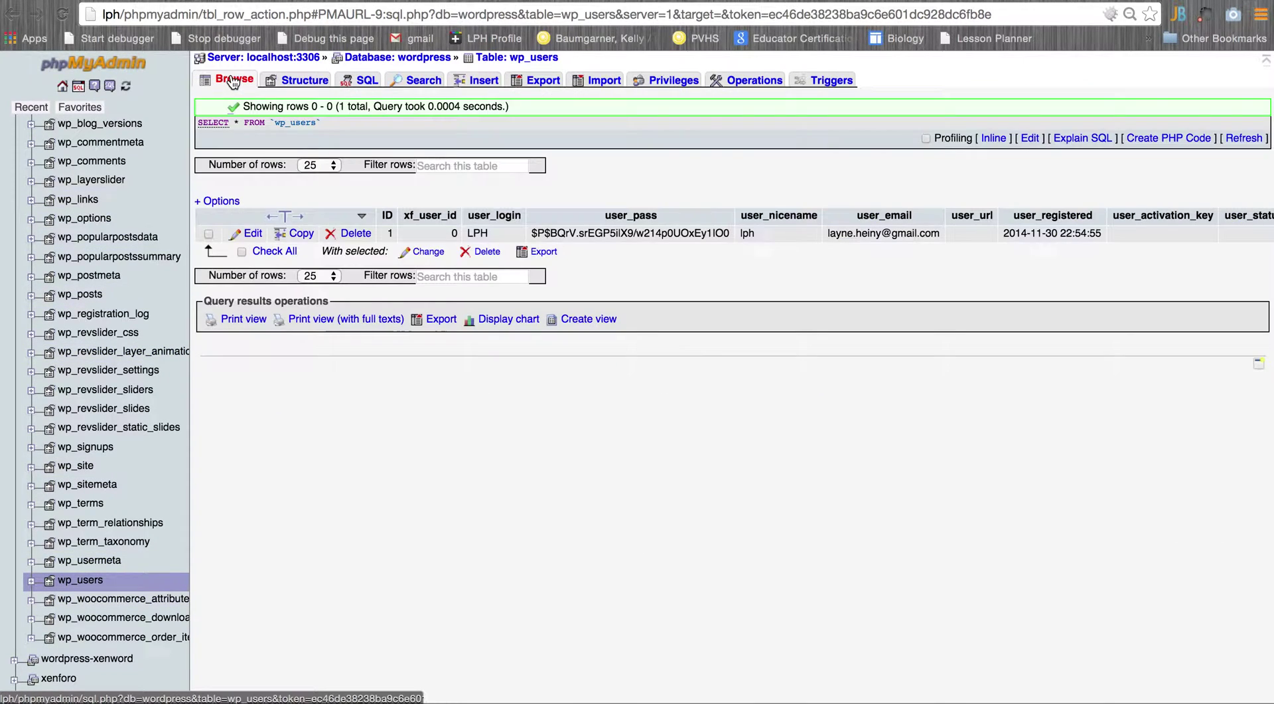
Step: Return to the WordPress admin, log the LPH account out and confirm the logout
{"action": "left_click", "coordinate": [690, 7]}
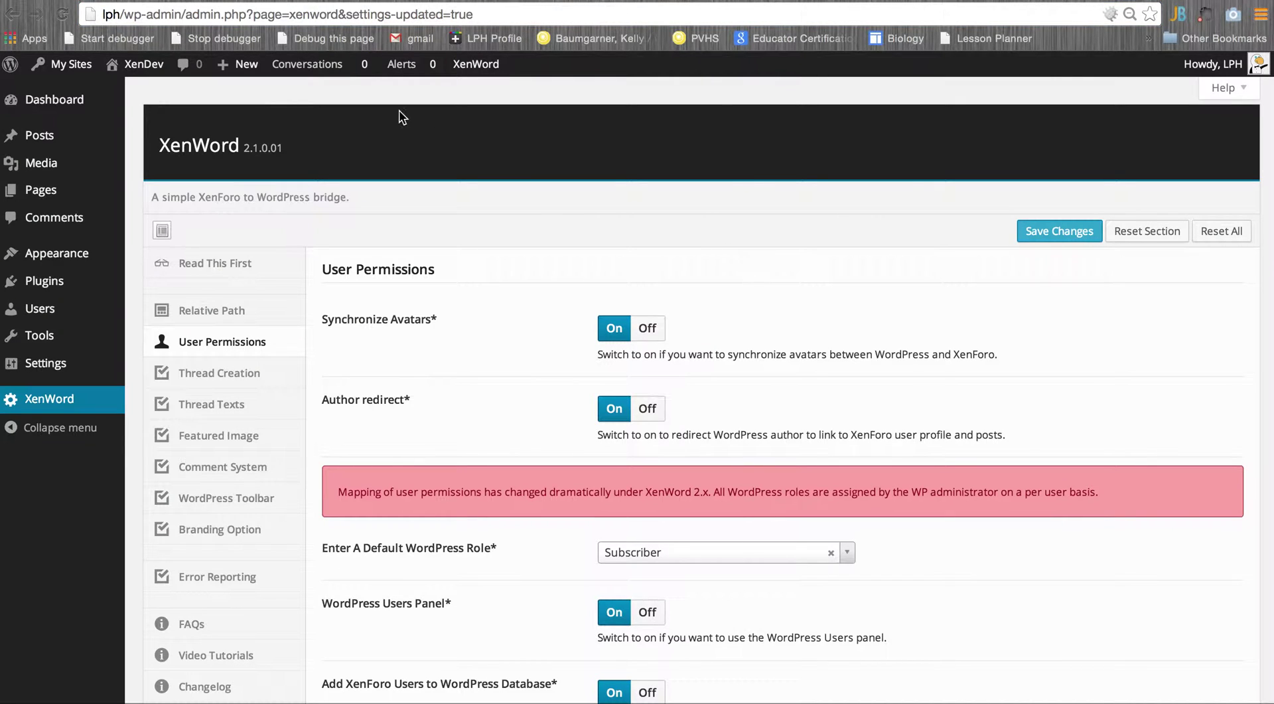
{"action": "mouse_move", "coordinate": [150, 69]}
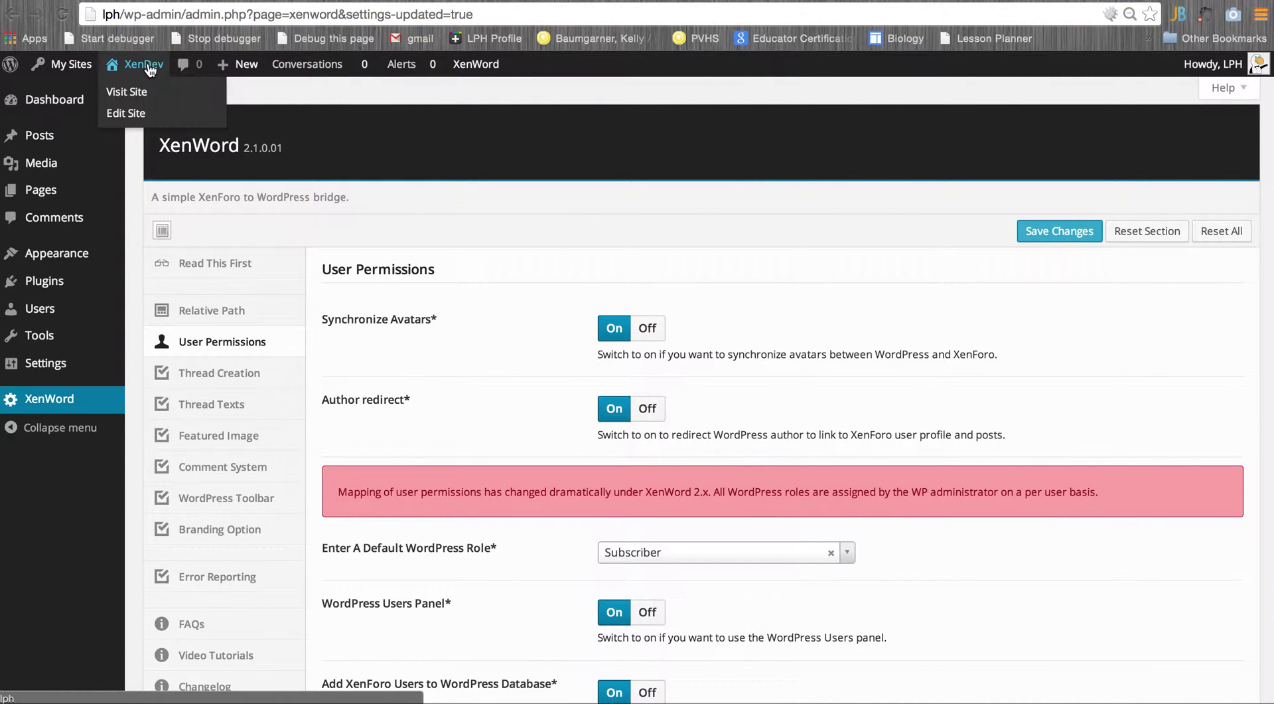
{"action": "mouse_move", "coordinate": [1198, 64]}
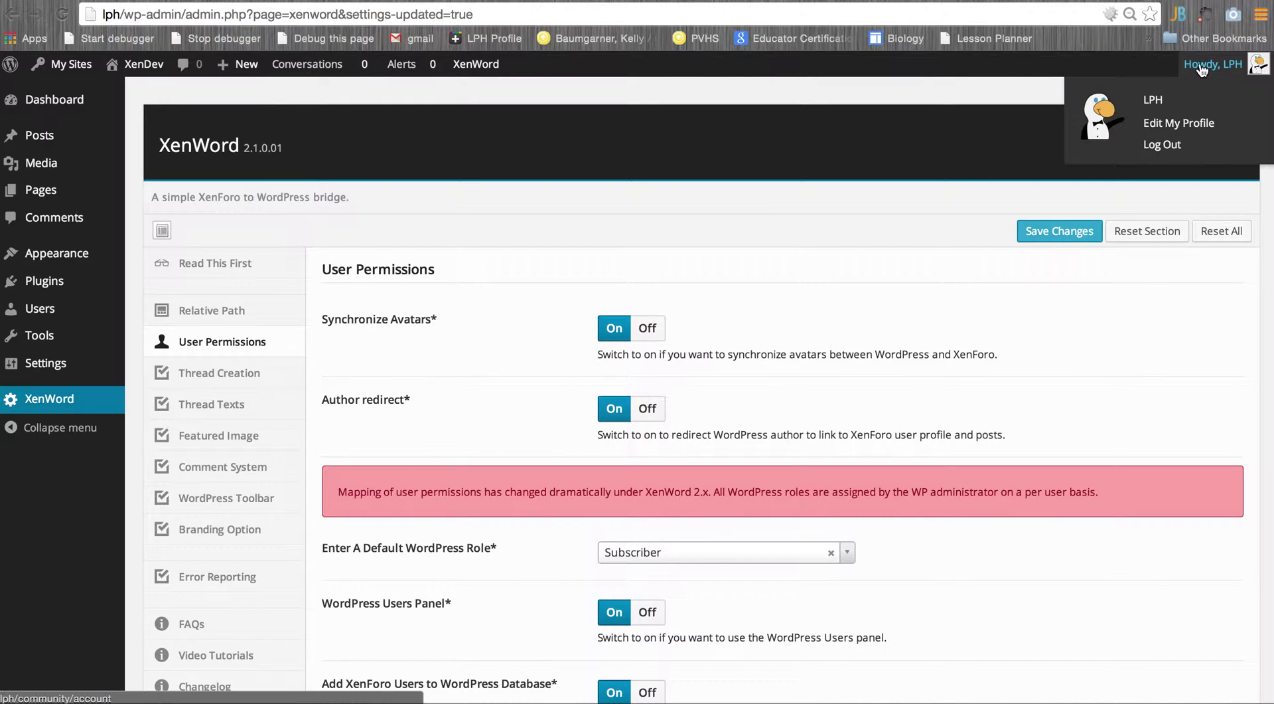
{"action": "left_click", "coordinate": [1169, 150]}
{"action": "left_click", "coordinate": [587, 502]}
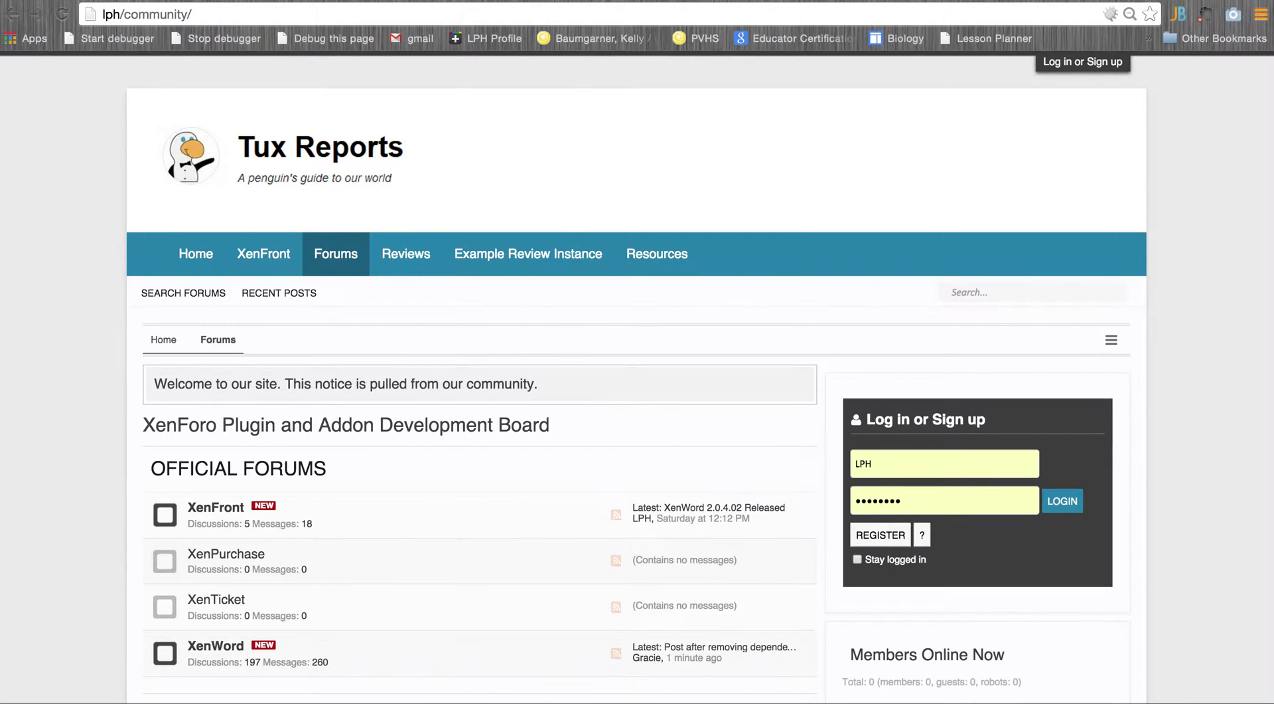
Step: Go to the site's home page and log in with the prefilled member account
{"action": "key", "text": "ctrl+Tab"}
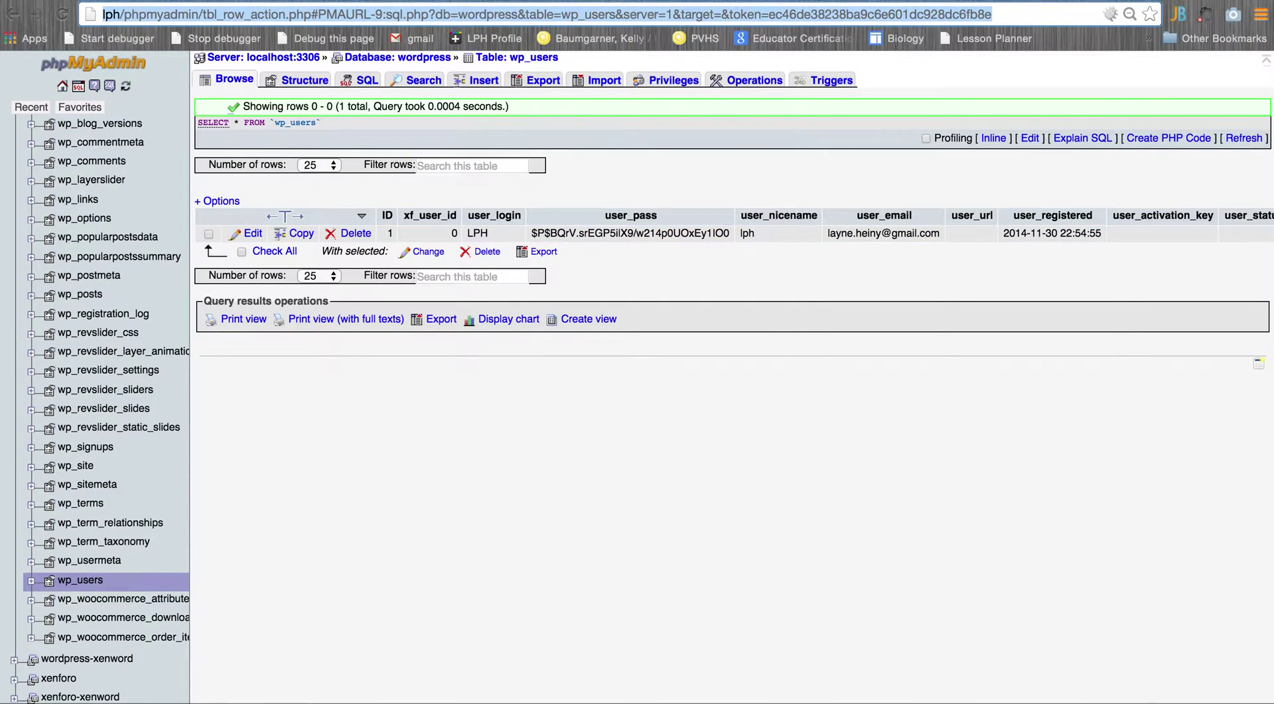
{"action": "key", "text": "ctrl+shift+Tab"}
{"action": "left_click", "coordinate": [202, 256]}
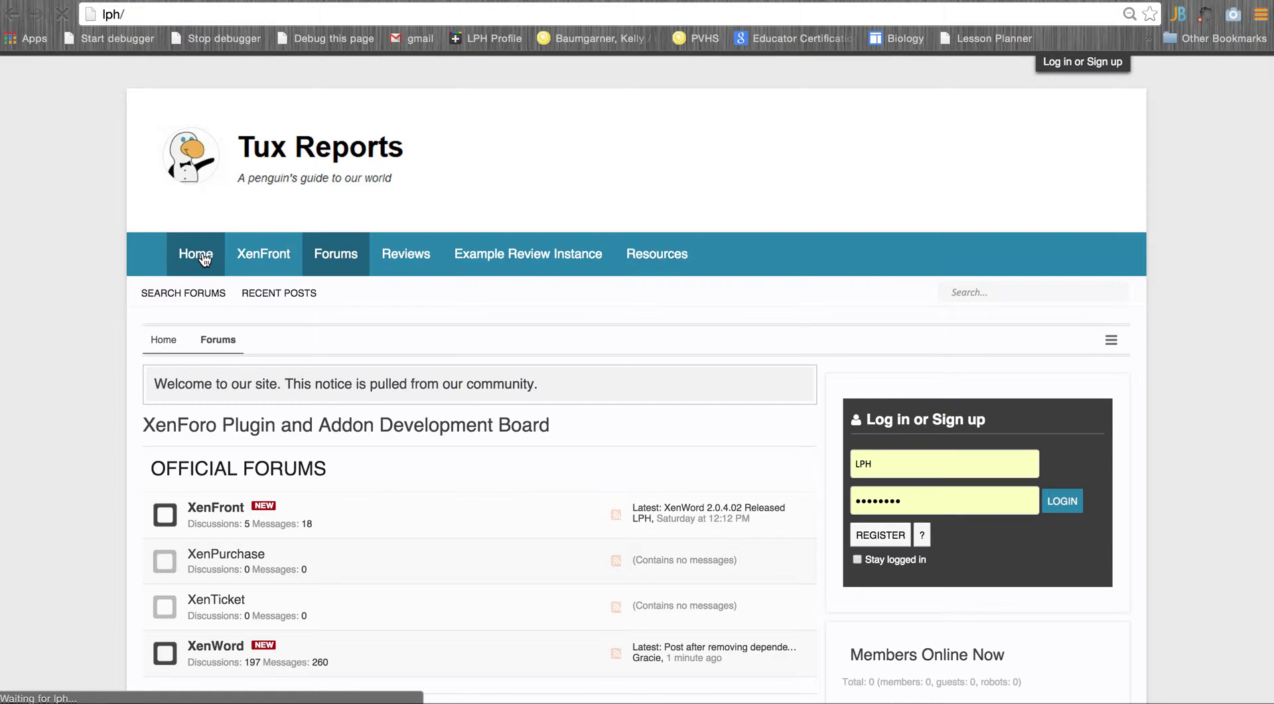
{"action": "left_click", "coordinate": [871, 551]}
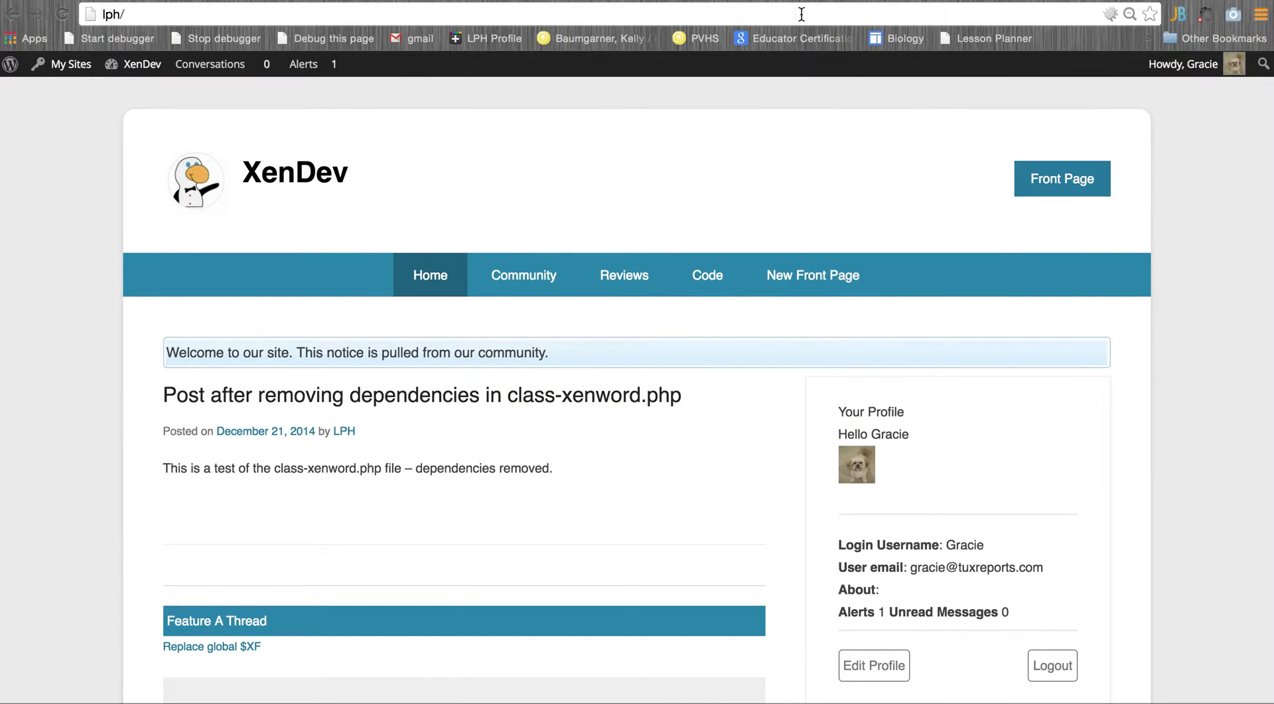
Step: Refresh the wp_users table in phpMyAdmin and browse wp_usermeta through to its last page
{"action": "key", "text": "ctrl+Tab"}
{"action": "key", "text": "ctrl+r"}
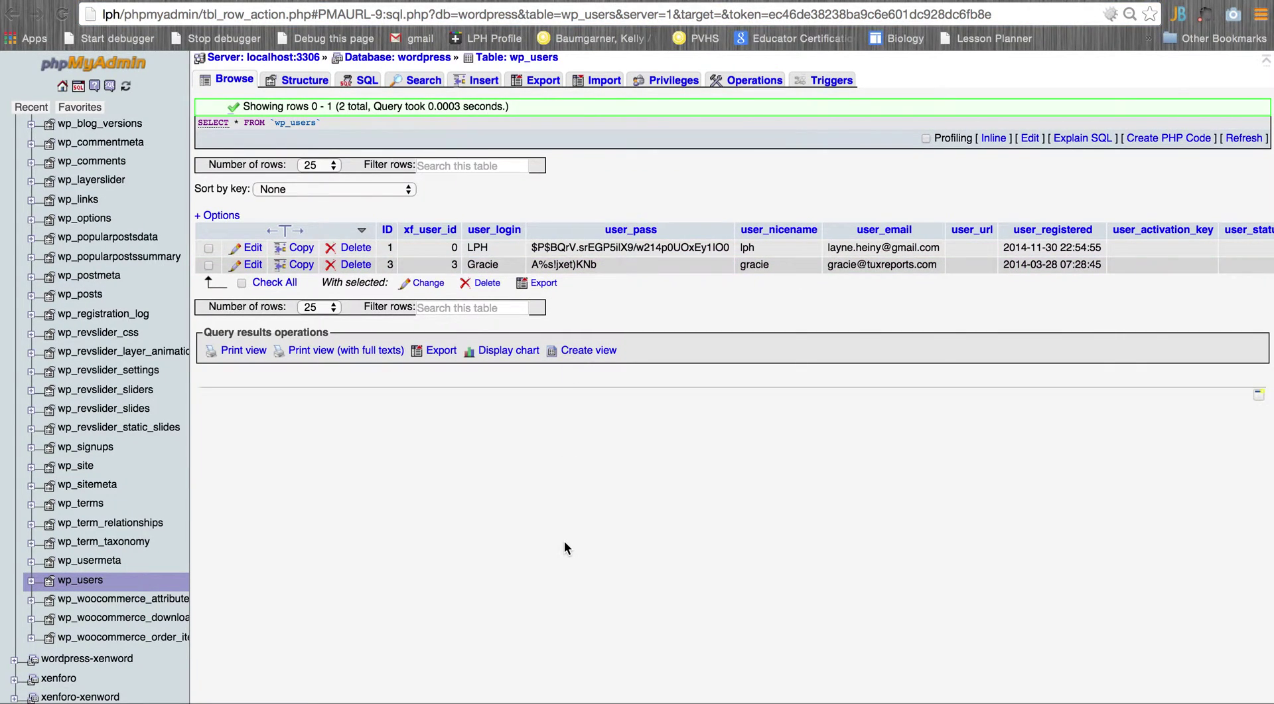
{"action": "left_click", "coordinate": [49, 561]}
{"action": "left_click", "coordinate": [236, 79]}
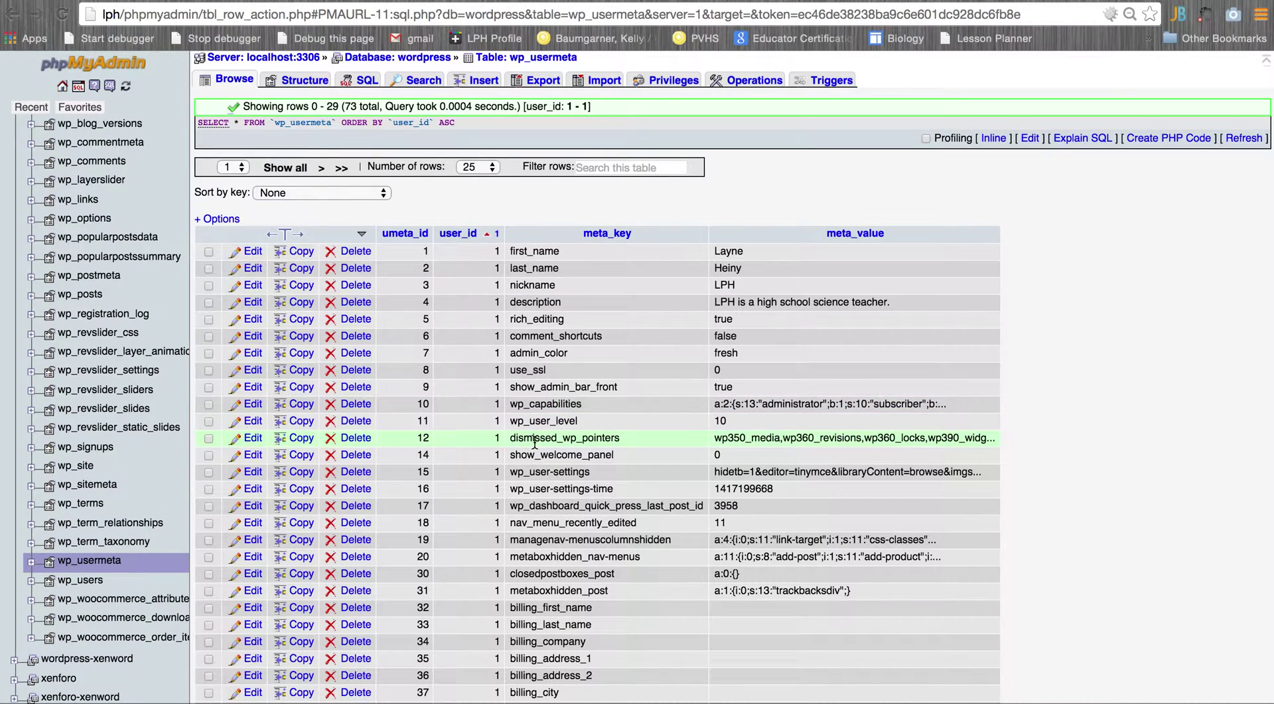
{"action": "scroll", "coordinate": [534, 443], "scroll_direction": "down", "scroll_amount": 3}
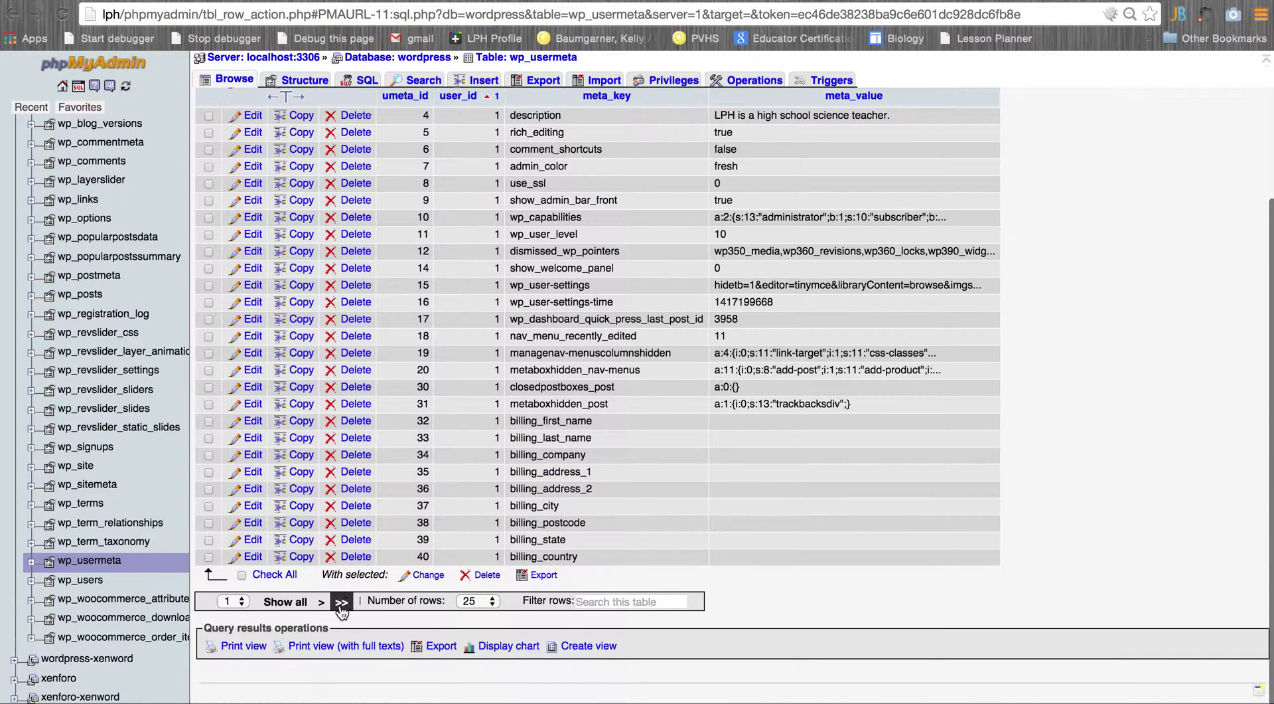
{"action": "left_click", "coordinate": [341, 672]}
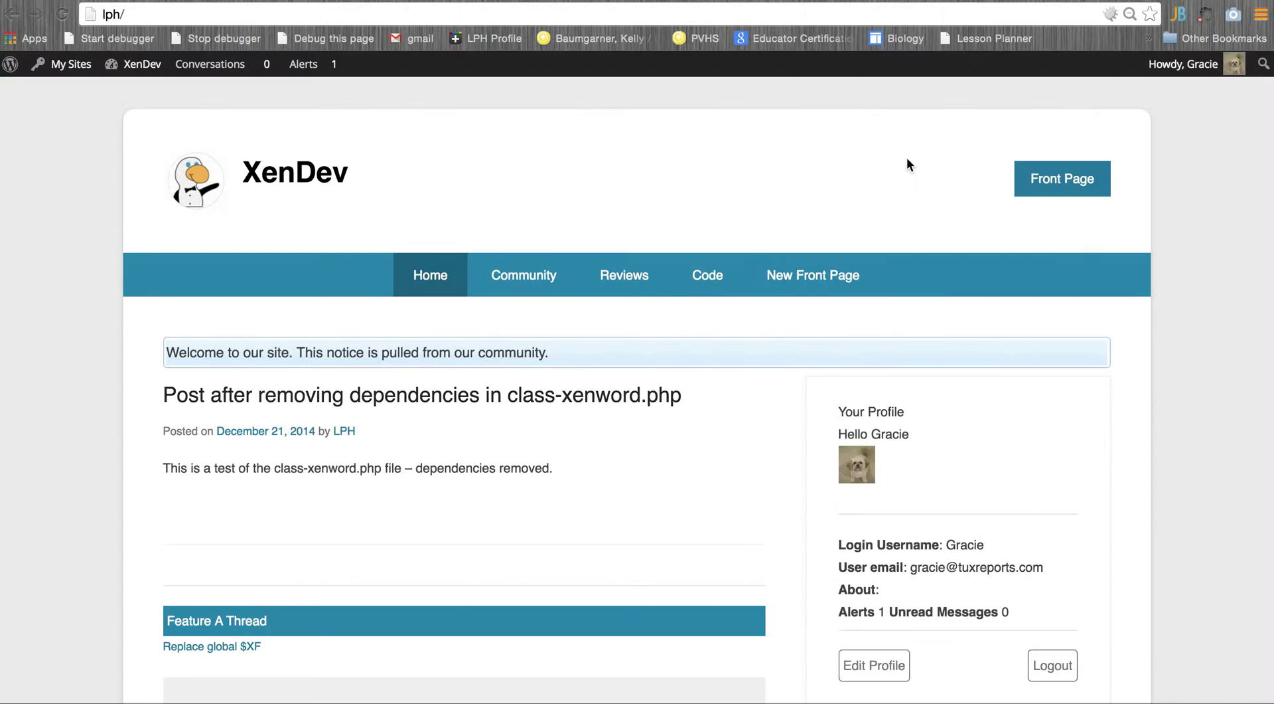
Step: Log the current member account out of the site and confirm the logout on the community page
{"action": "mouse_move", "coordinate": [1183, 64]}
{"action": "left_click", "coordinate": [1143, 148]}
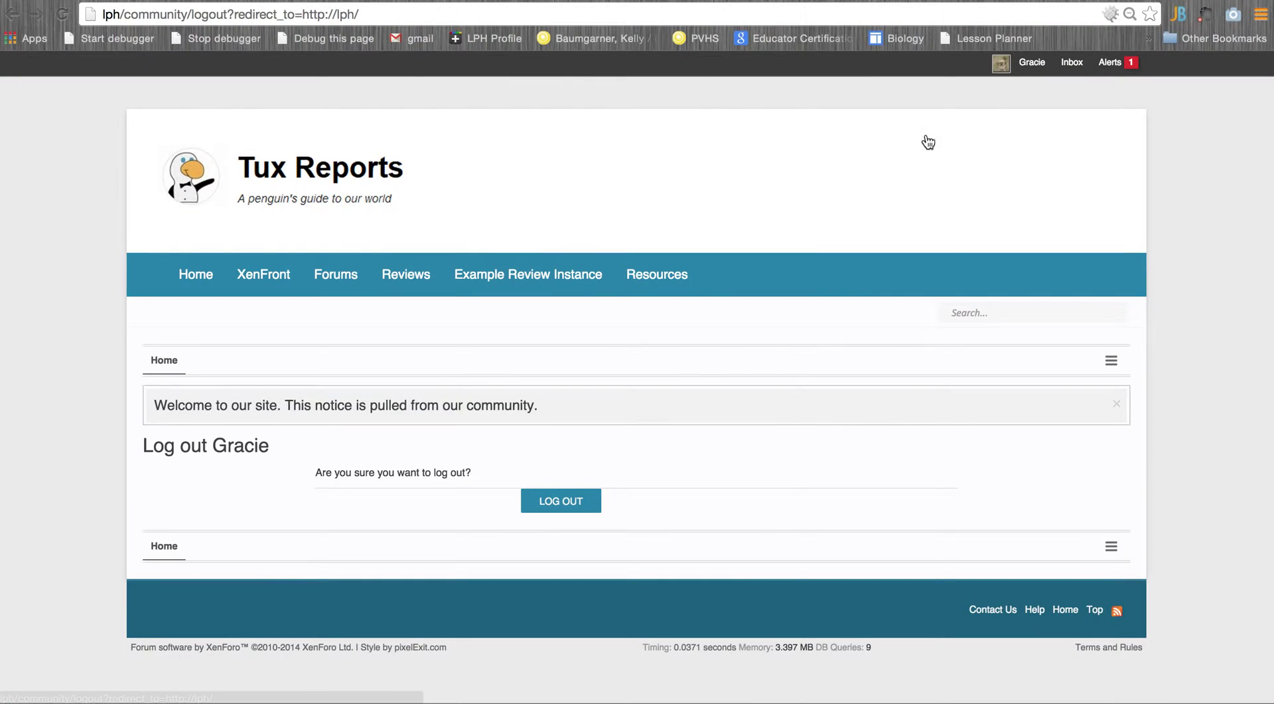
{"action": "left_click", "coordinate": [572, 501]}
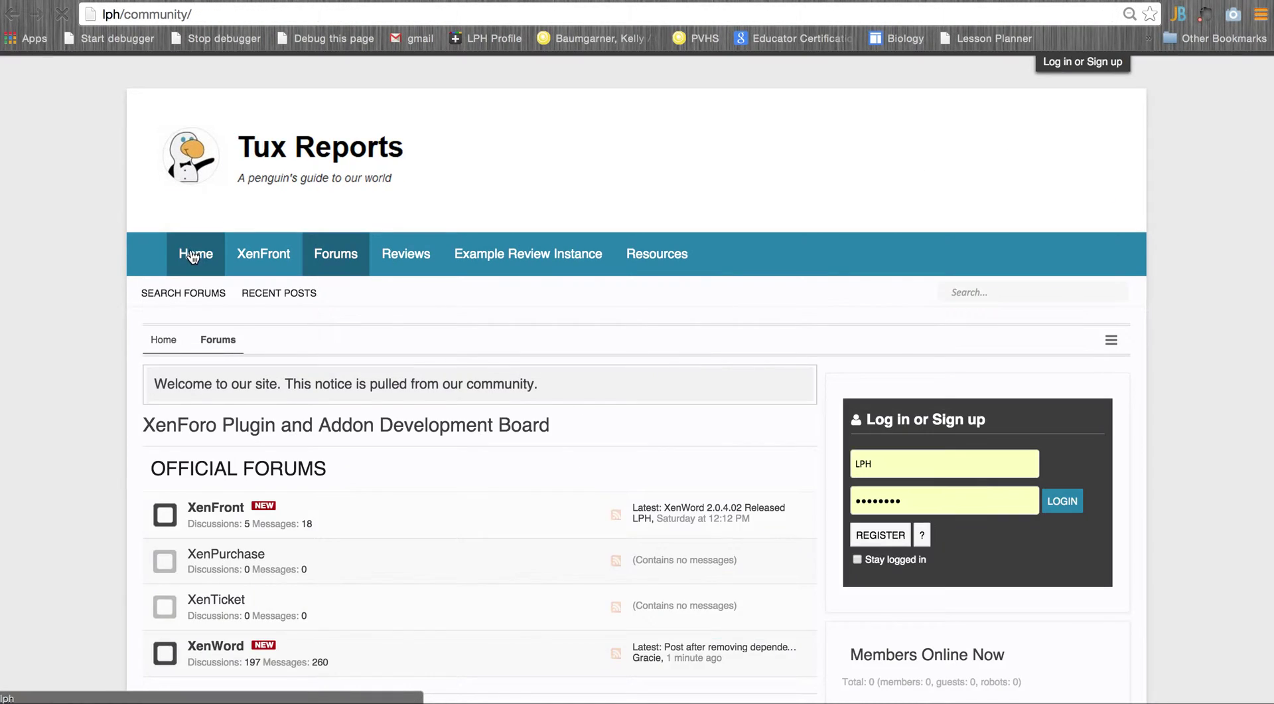
Step: Log in through the home page's Network Login form with the saved LPH account
{"action": "left_click", "coordinate": [856, 453]}
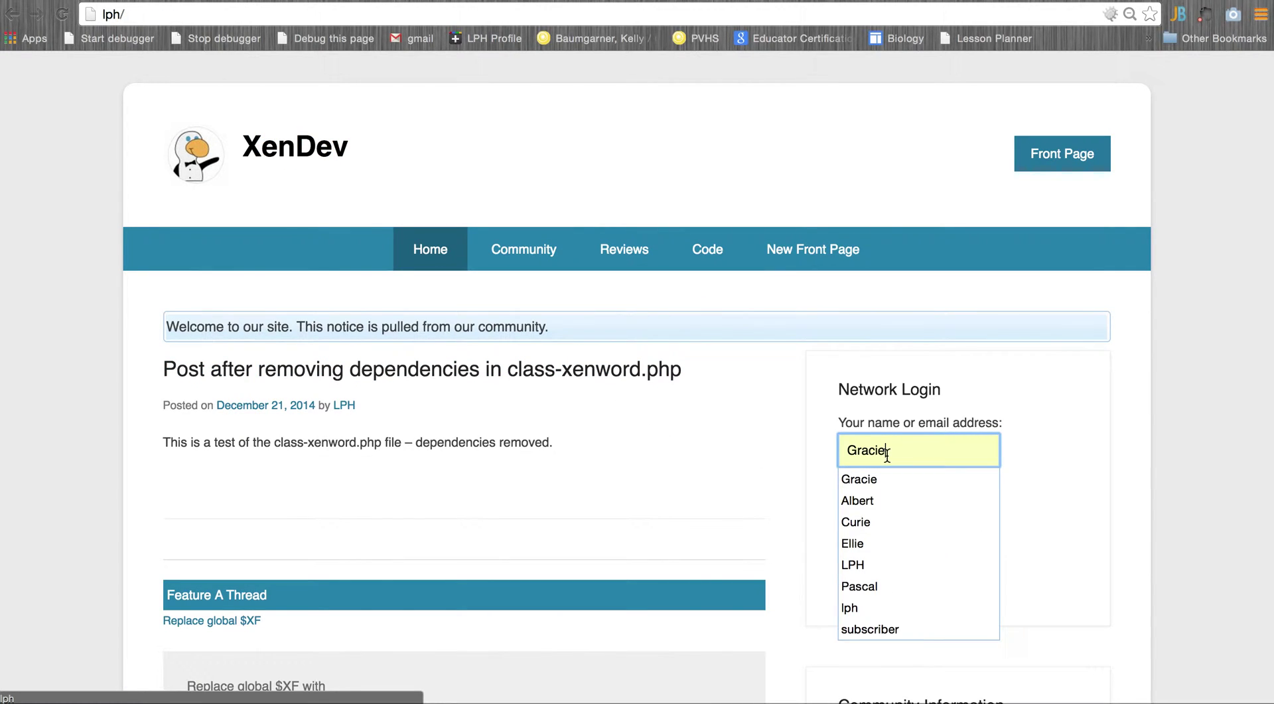
{"action": "left_click", "coordinate": [856, 564]}
{"action": "left_click", "coordinate": [863, 536]}
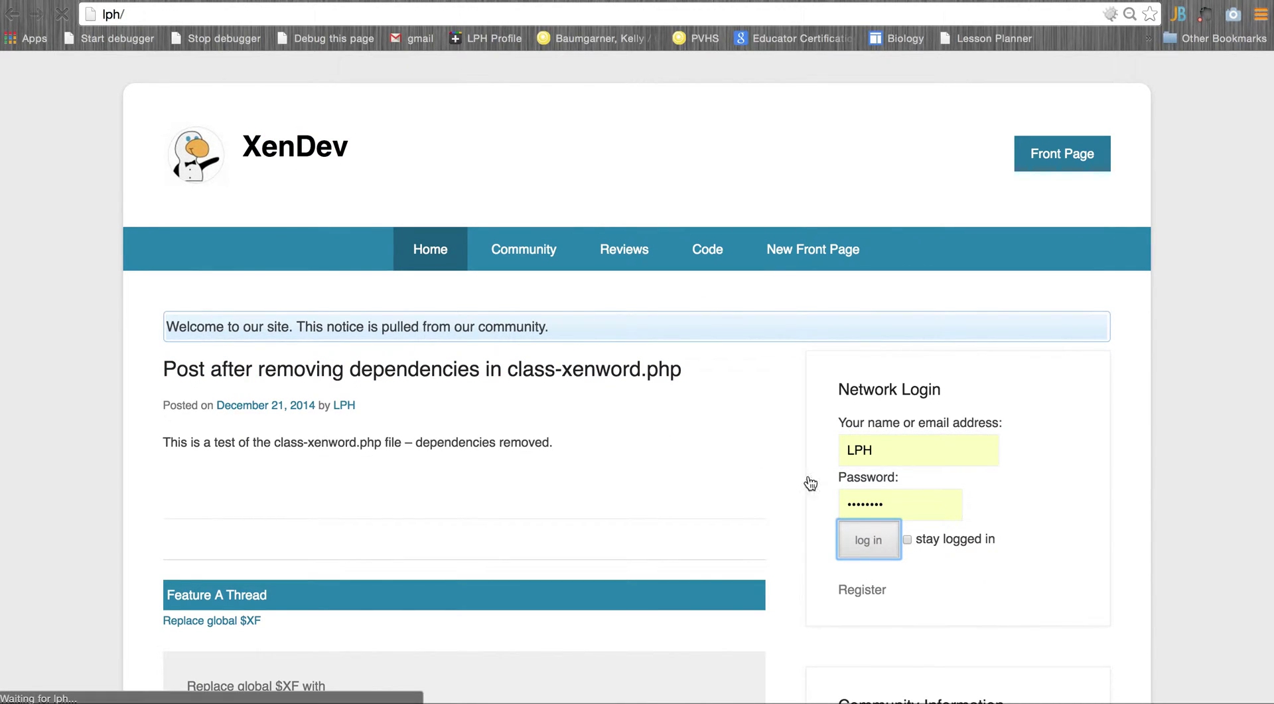
Step: Open the XenWord settings in the WordPress dashboard and review the User Permissions options, including Add XenForo Users to WordPress Database
{"action": "mouse_move", "coordinate": [130, 63]}
{"action": "left_click", "coordinate": [138, 97]}
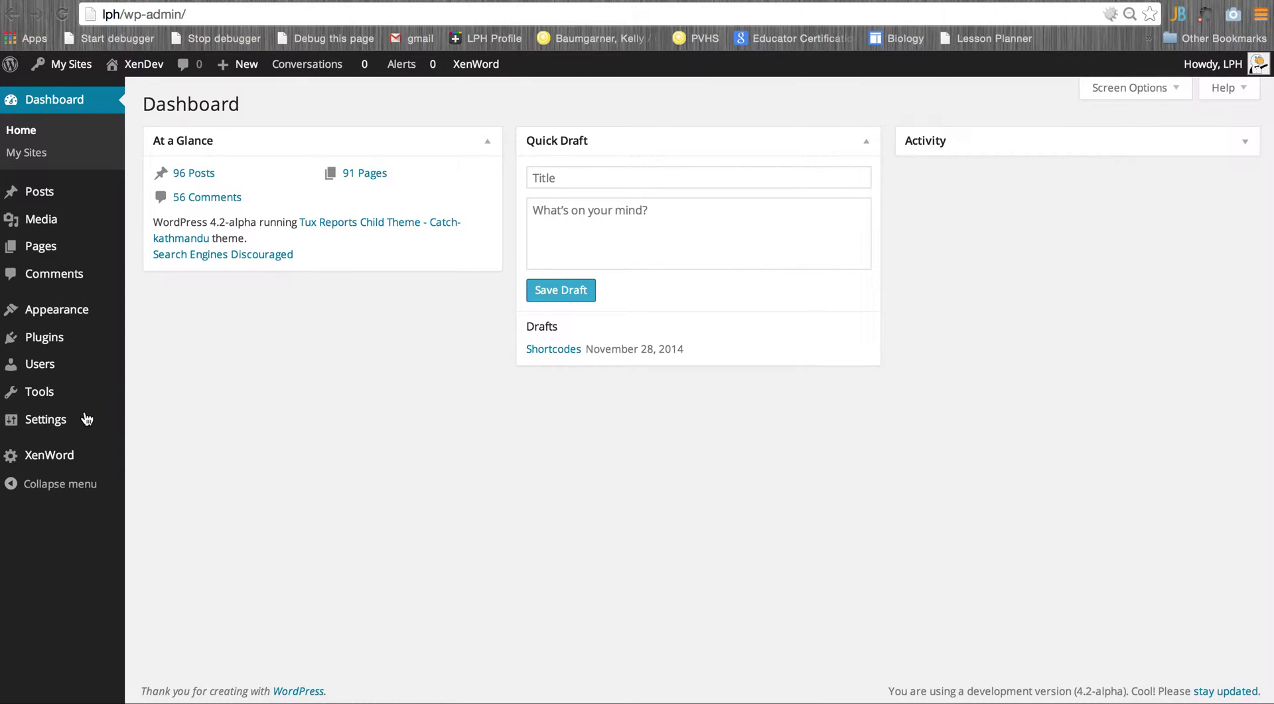
{"action": "left_click", "coordinate": [75, 453]}
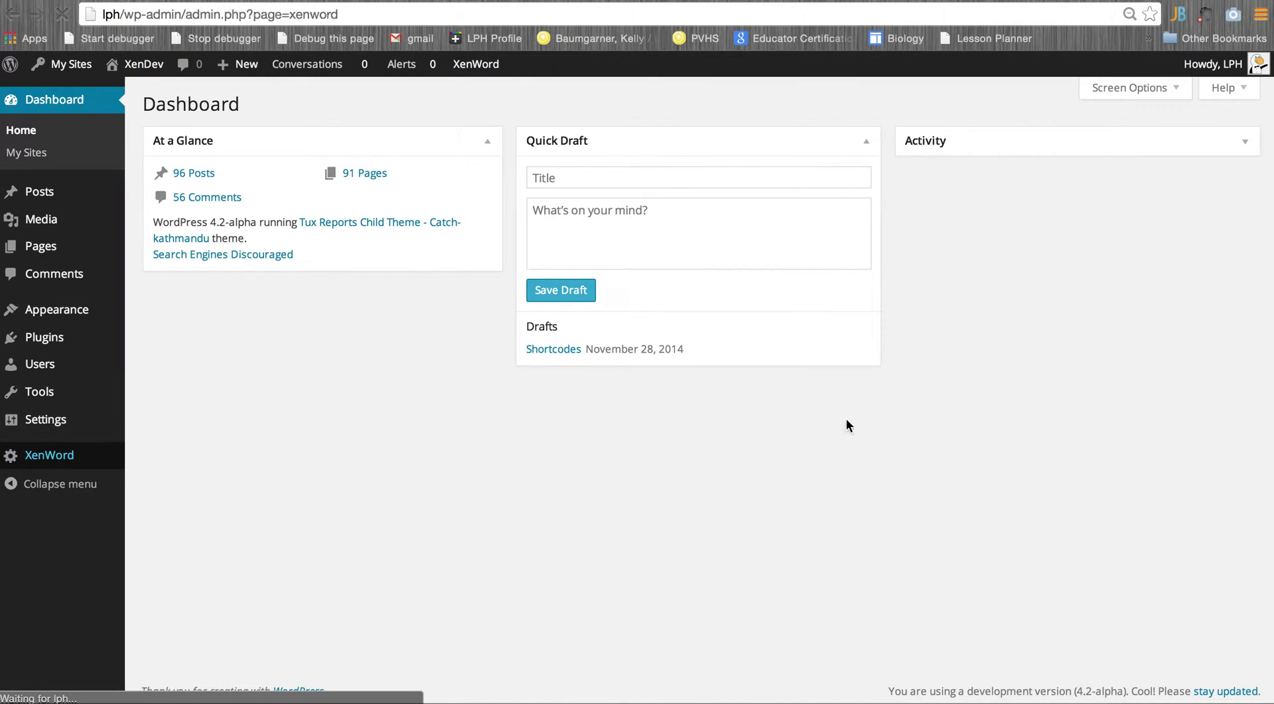
{"action": "scroll", "coordinate": [928, 423], "scroll_direction": "down", "scroll_amount": 3}
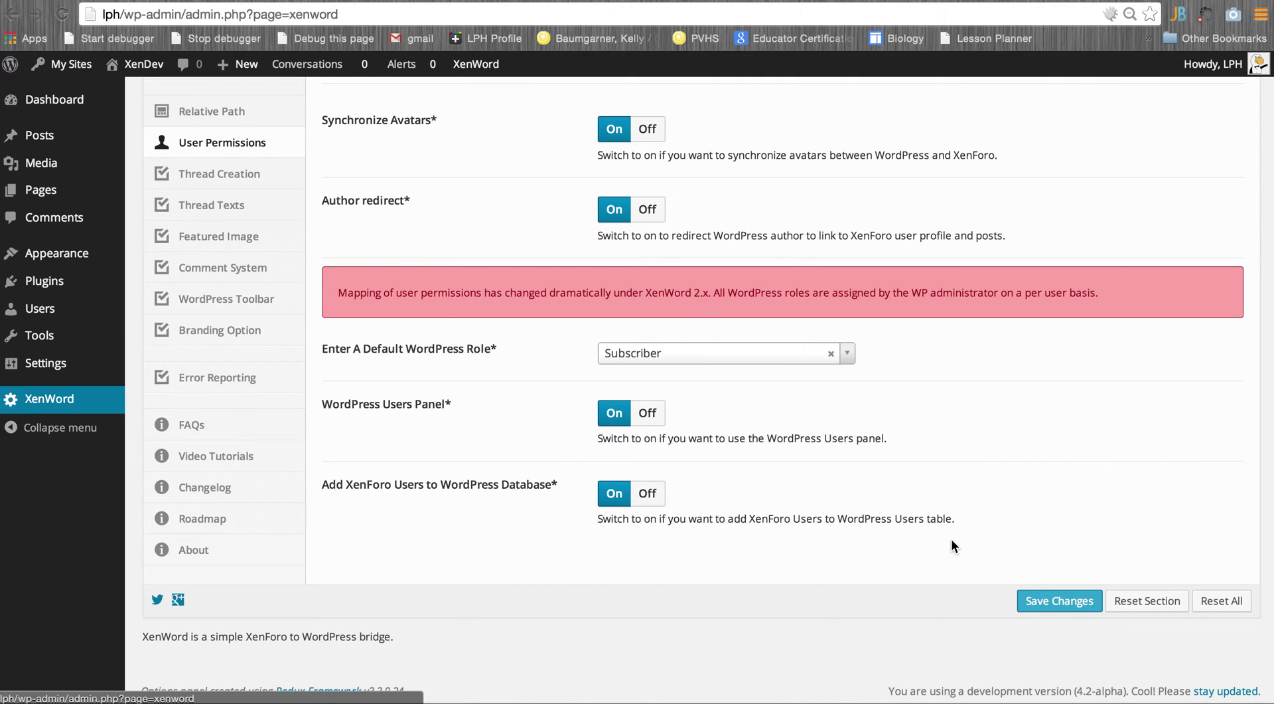
{"action": "scroll", "coordinate": [982, 451], "scroll_direction": "up", "scroll_amount": 3}
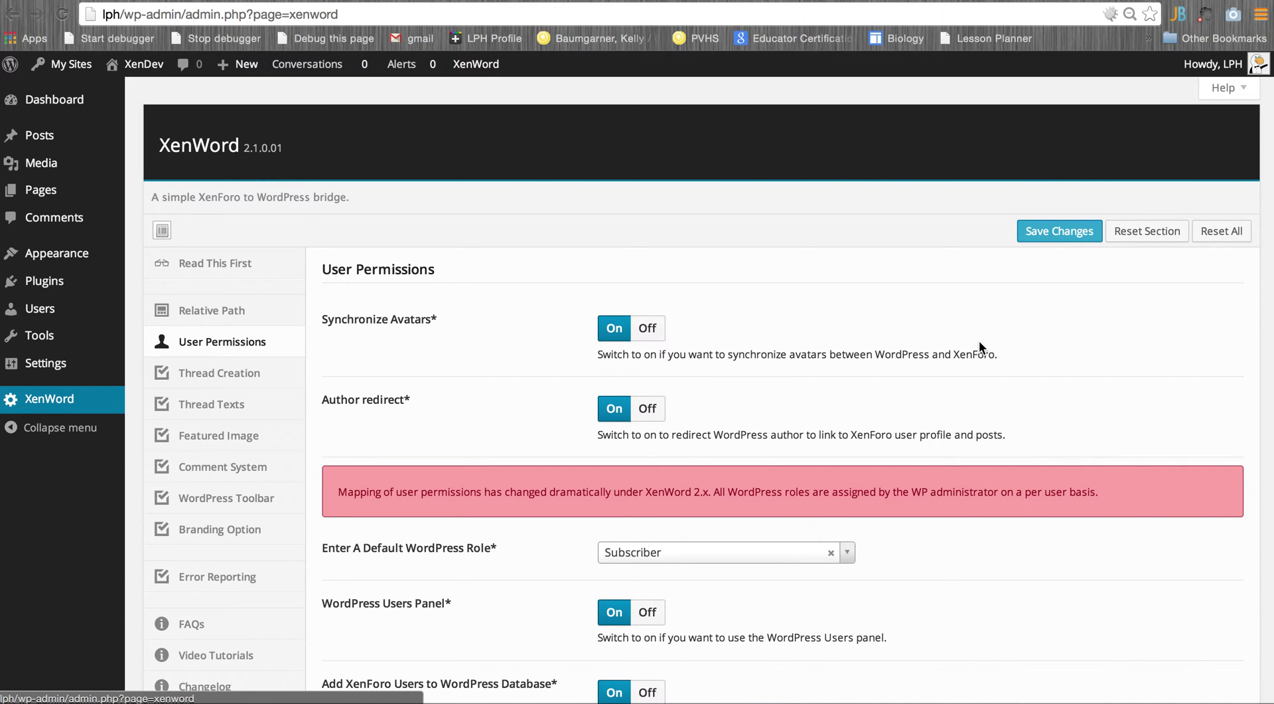
{"action": "scroll", "coordinate": [979, 345], "scroll_direction": "down", "scroll_amount": 3}
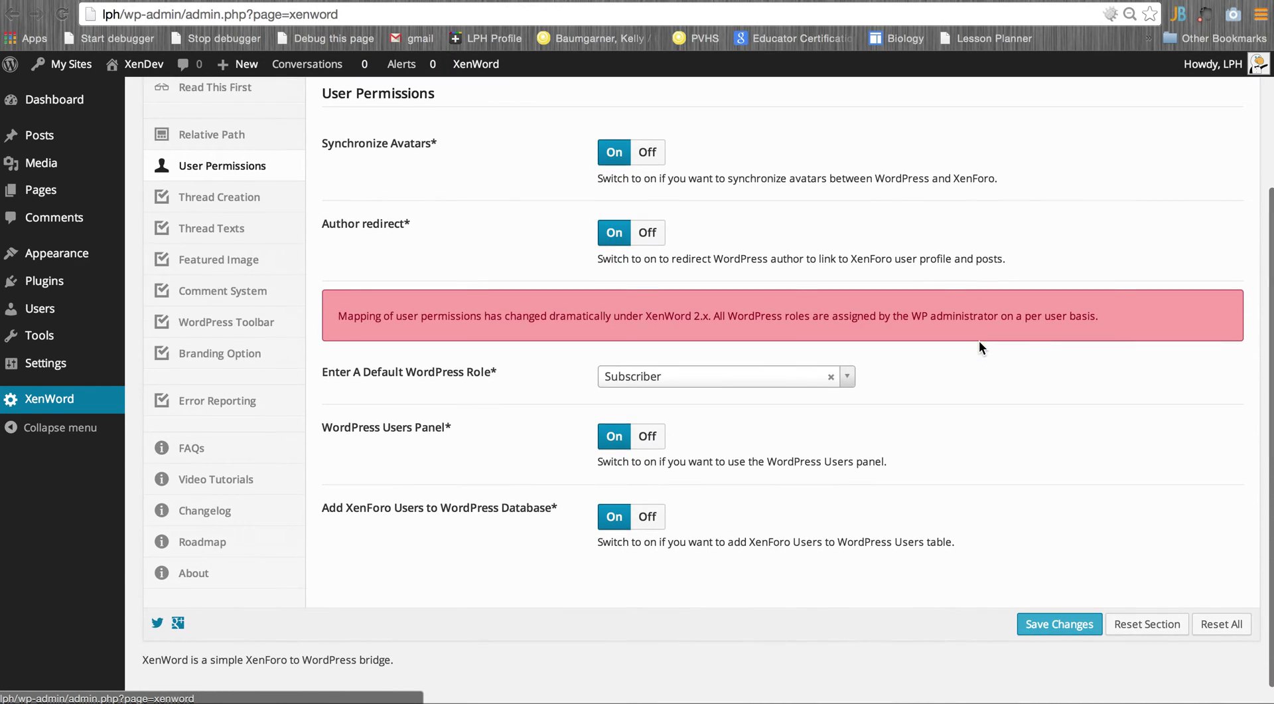